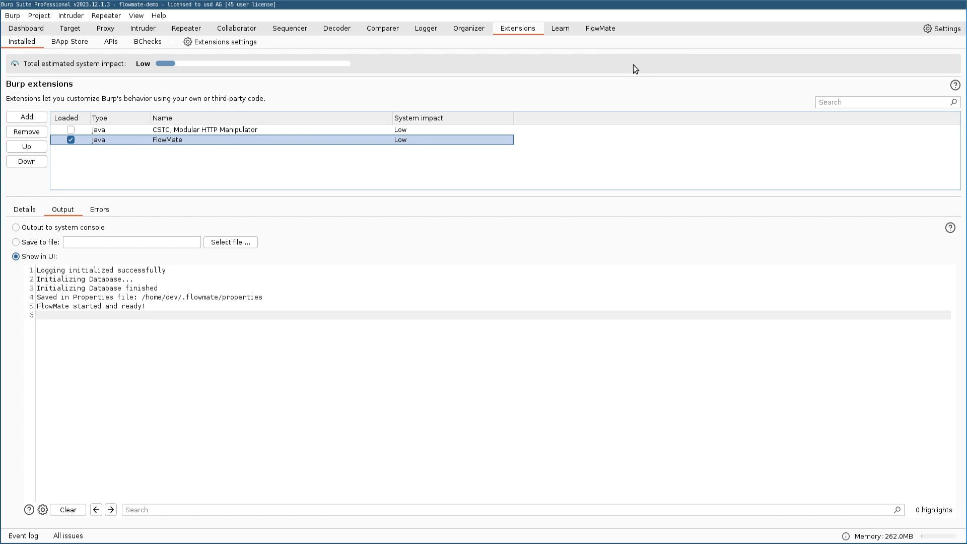
{"action": "left_click", "coordinate": [612, 30]}
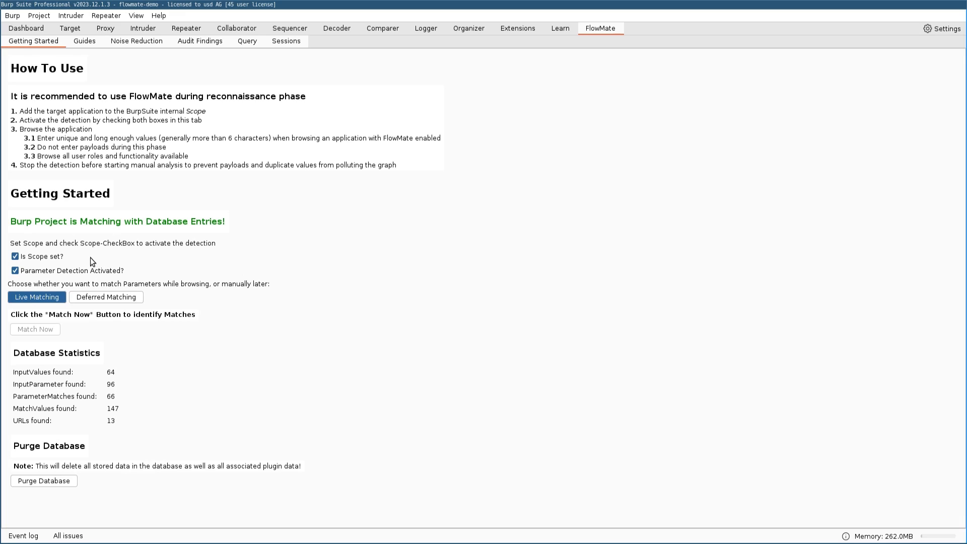
{"action": "left_click", "coordinate": [69, 29]}
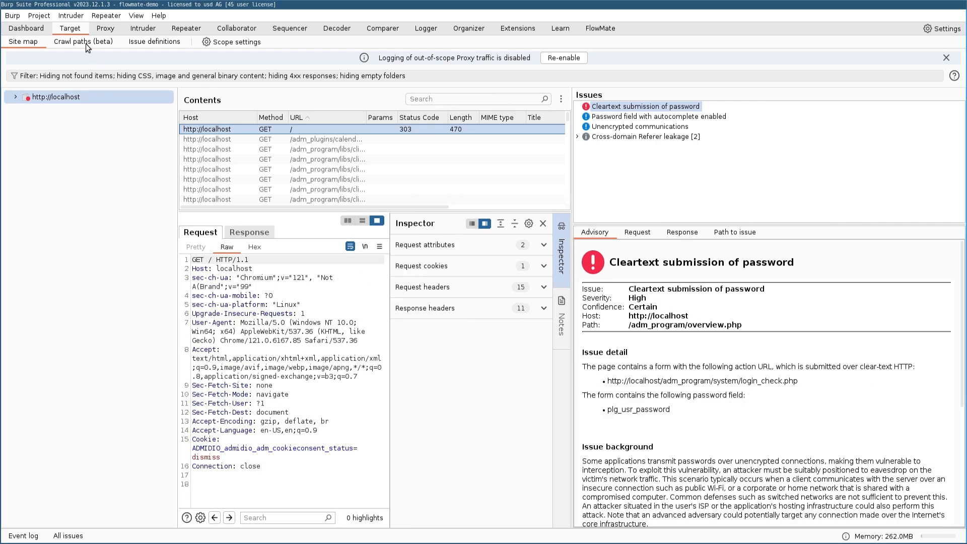
{"action": "right_click", "coordinate": [64, 98]}
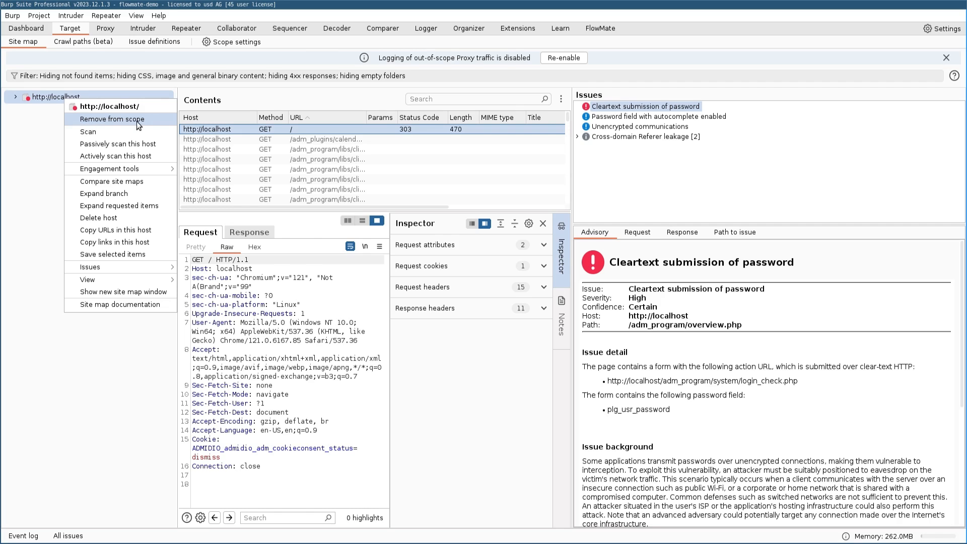
{"action": "left_click", "coordinate": [39, 125]}
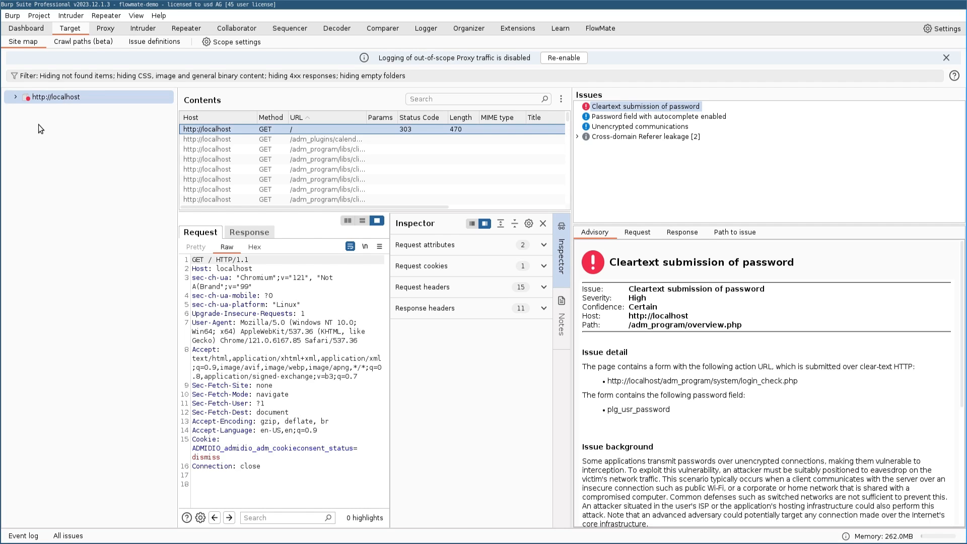
- Switch FlowMate's parameter matching mode to Deferred Matching
{"action": "left_click", "coordinate": [600, 28]}
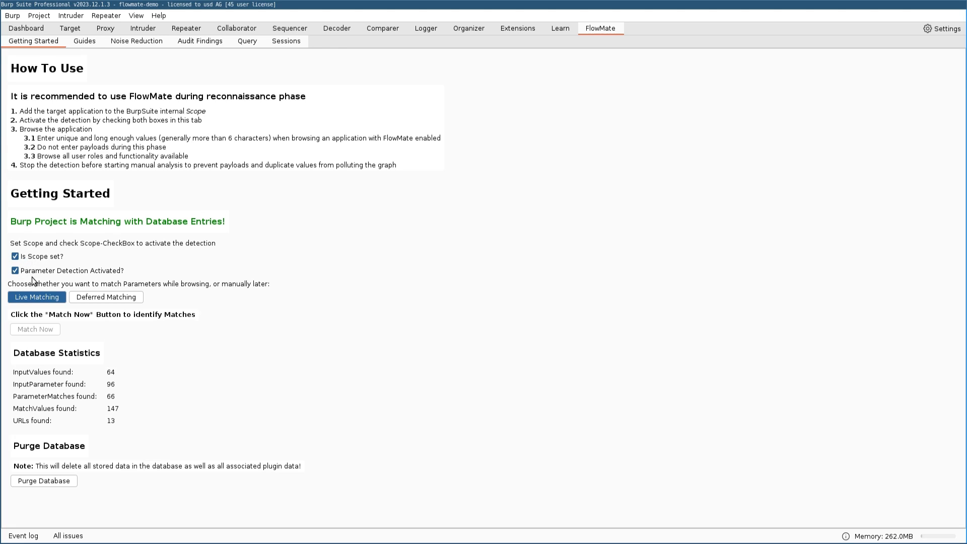
{"action": "left_click", "coordinate": [90, 276]}
{"action": "left_click", "coordinate": [70, 277]}
{"action": "left_click", "coordinate": [73, 275]}
{"action": "left_click", "coordinate": [56, 277]}
{"action": "left_click", "coordinate": [131, 300]}
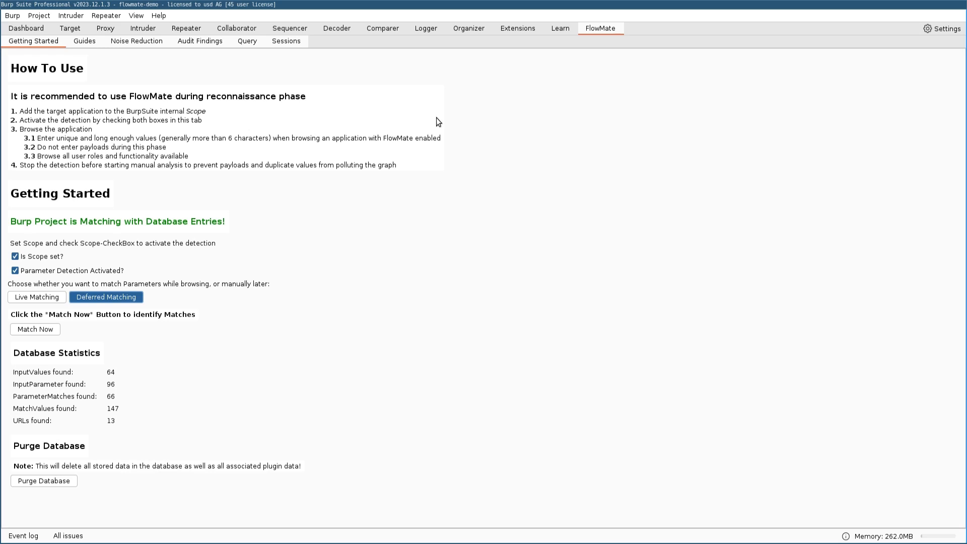
- Filter FlowMate's query parameter list by usf-5 and display the occurrences and matches of that POST parameter
{"action": "left_click", "coordinate": [250, 44]}
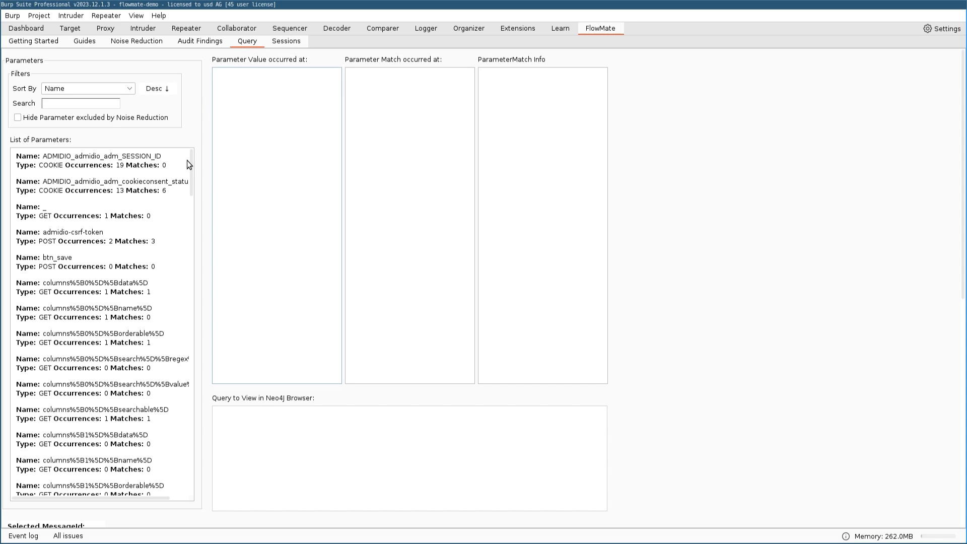
{"action": "mouse_move", "coordinate": [189, 161]}
{"action": "left_mouse_down"}
{"action": "mouse_move", "coordinate": [193, 172]}
{"action": "mouse_move", "coordinate": [193, 156]}
{"action": "left_mouse_up"}
{"action": "type", "text": "usf-5"}
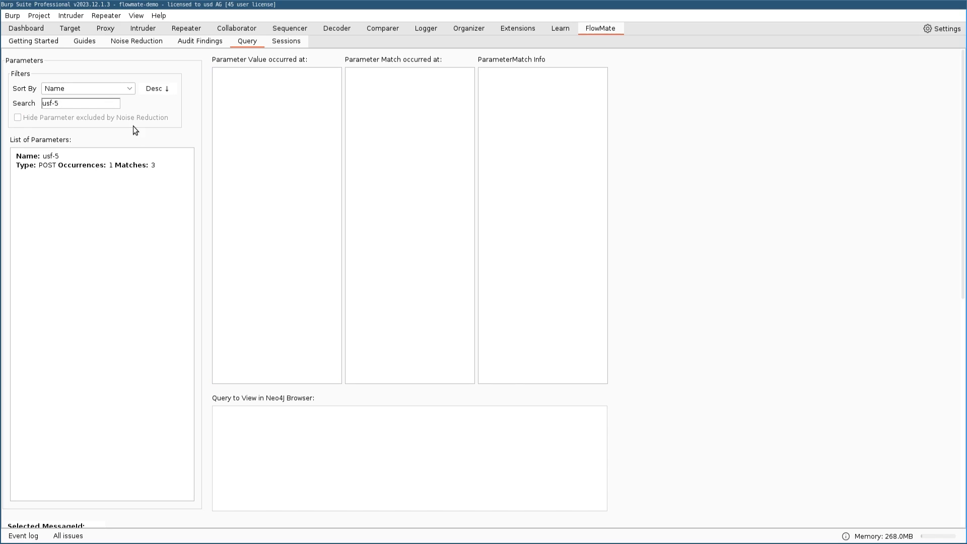
{"action": "left_click", "coordinate": [58, 164]}
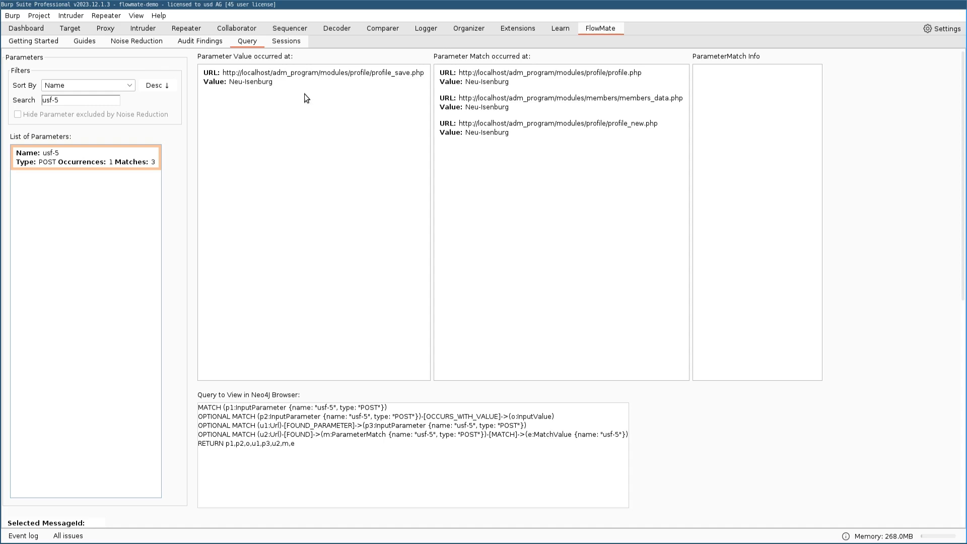
- View the profile_save.php request where usf-5 was submitted and highlight the parameter with its value in the request body
{"action": "left_click", "coordinate": [267, 80]}
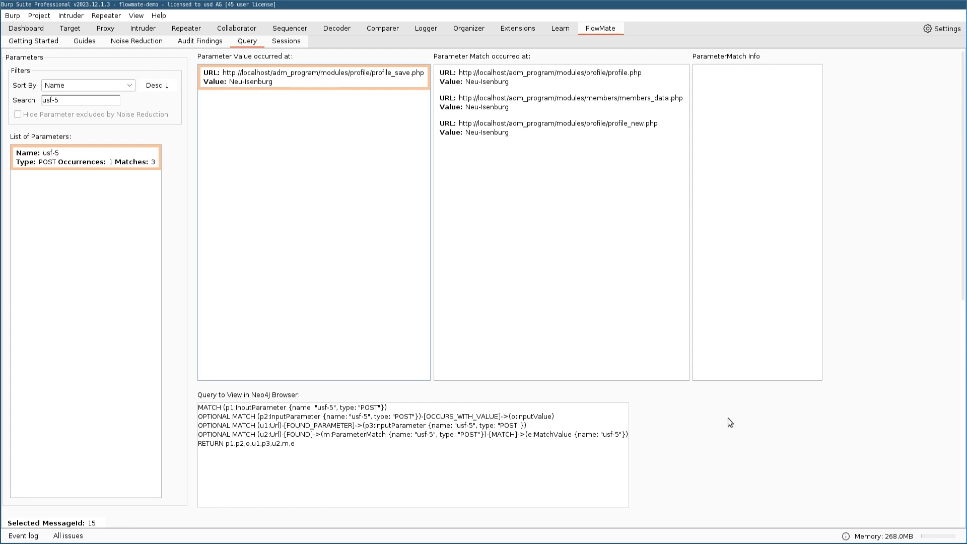
{"action": "scroll", "coordinate": [716, 419], "scroll_direction": "down", "scroll_amount": 10}
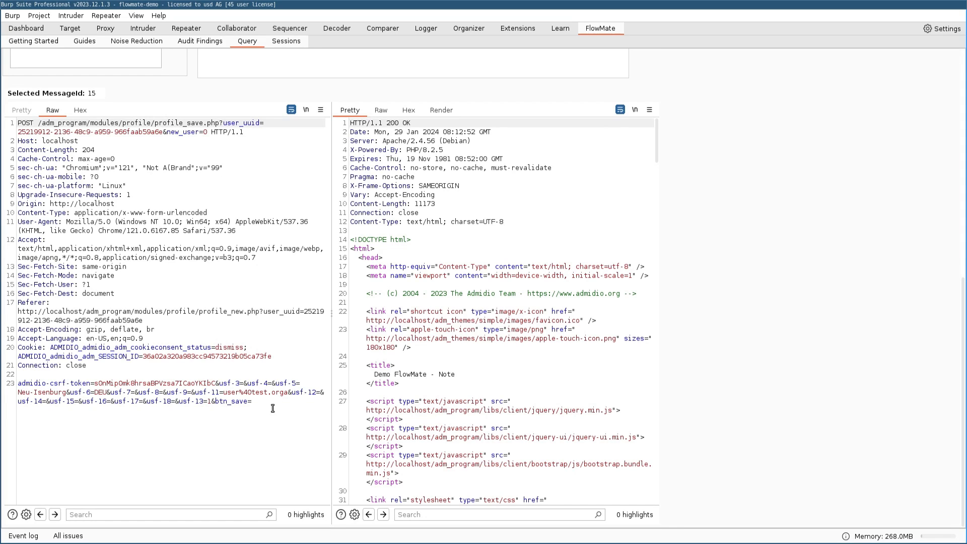
{"action": "left_click_drag", "start_coordinate": [276, 383], "coordinate": [67, 392]}
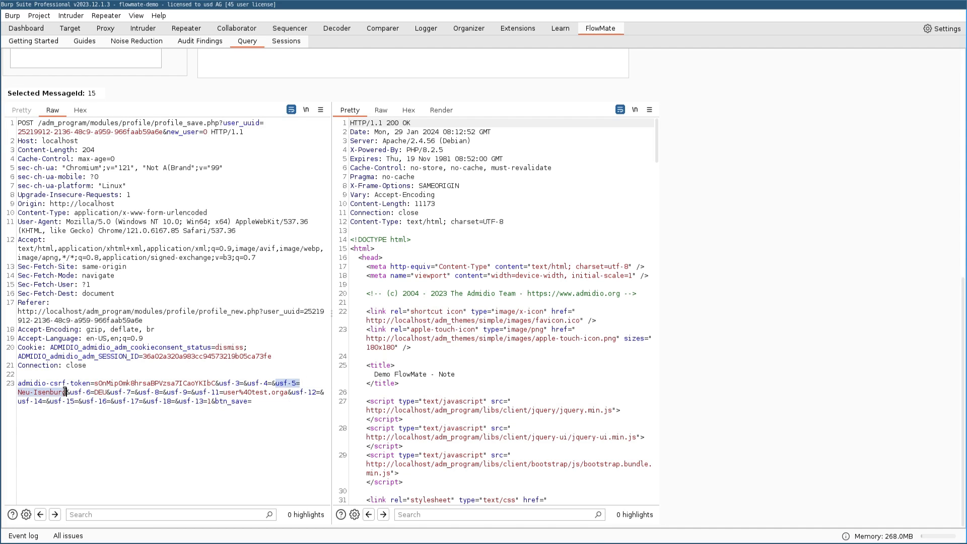
- Inspect the usf-5 match information for the profile.php and profile_new.php URLs
{"action": "scroll", "coordinate": [772, 340], "scroll_direction": "up", "scroll_amount": 8}
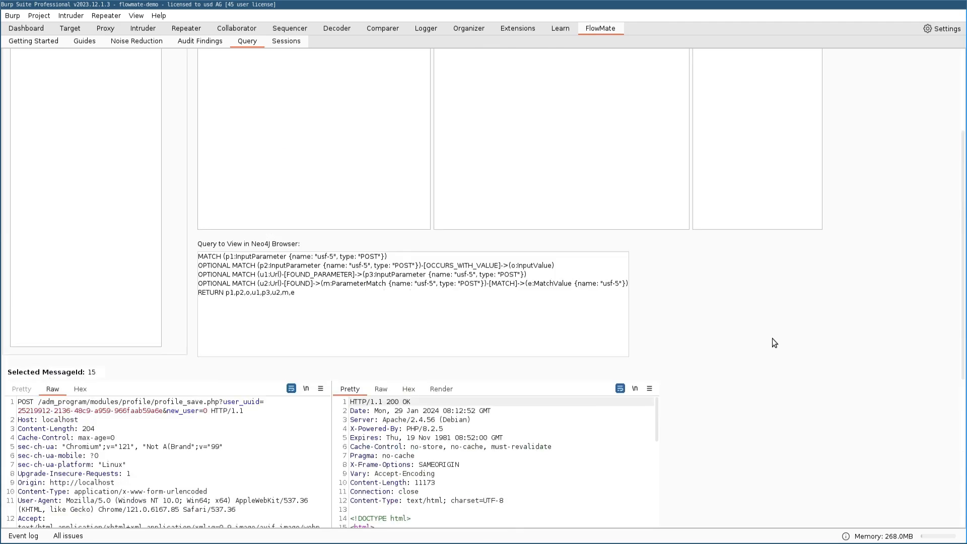
{"action": "scroll", "coordinate": [847, 283], "scroll_direction": "up", "scroll_amount": 2}
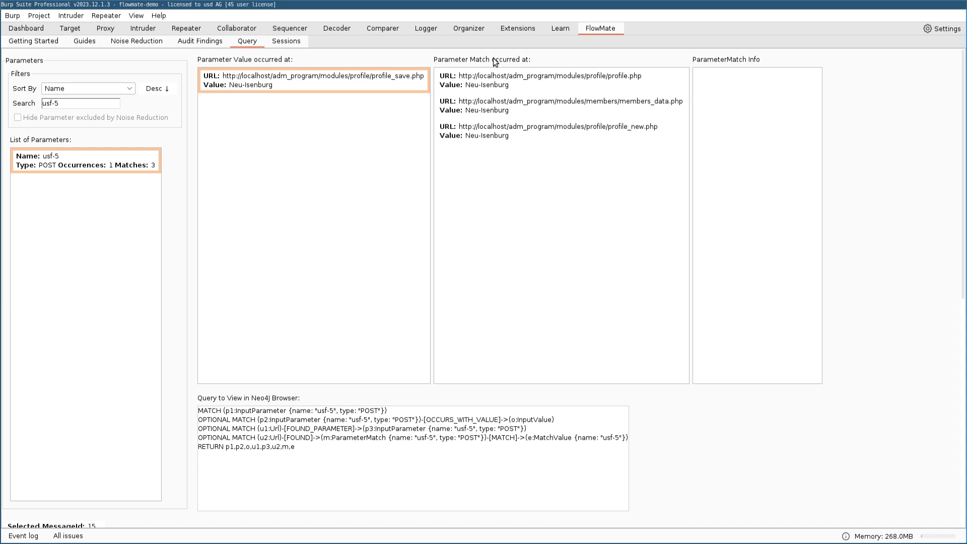
{"action": "left_click", "coordinate": [506, 80]}
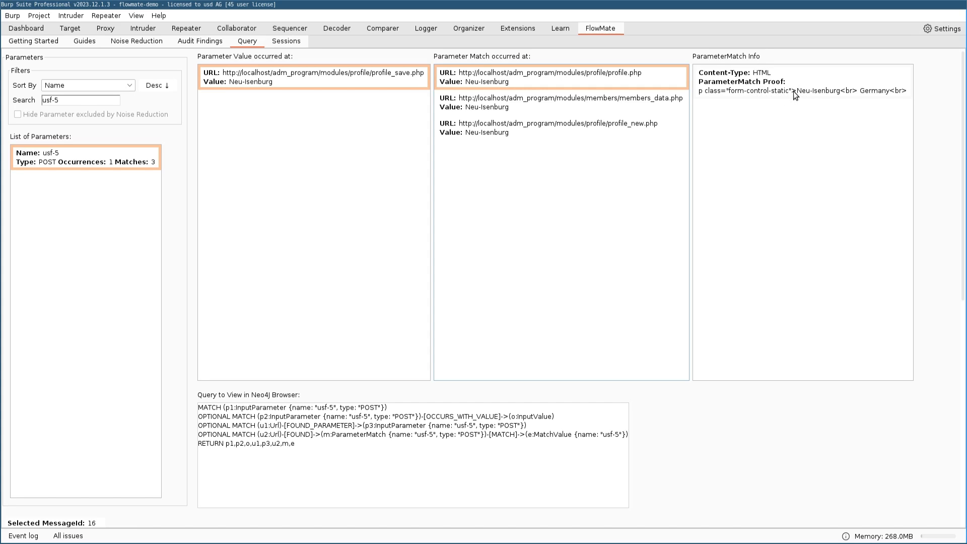
{"action": "left_click", "coordinate": [633, 129]}
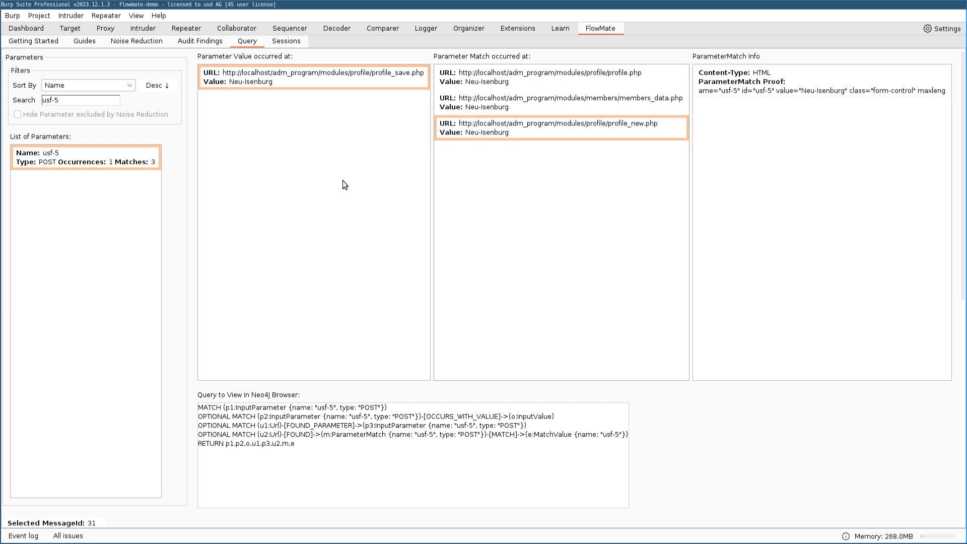
- Clear the parameter filter and view the ADMIDIO_admidio_adm_SESSION_ID cookie's occurrences and its option for sending it to the session definition
{"action": "left_click", "coordinate": [287, 41]}
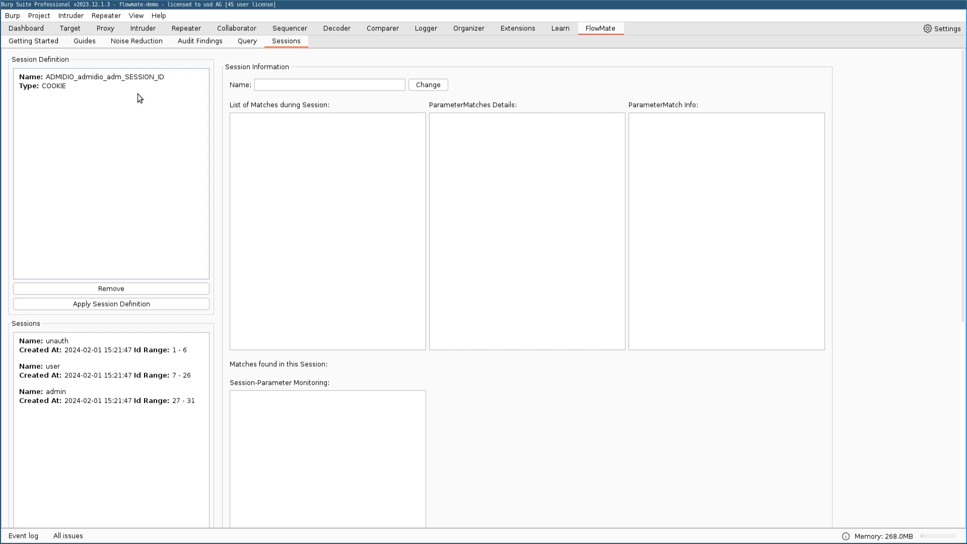
{"action": "left_click", "coordinate": [245, 41]}
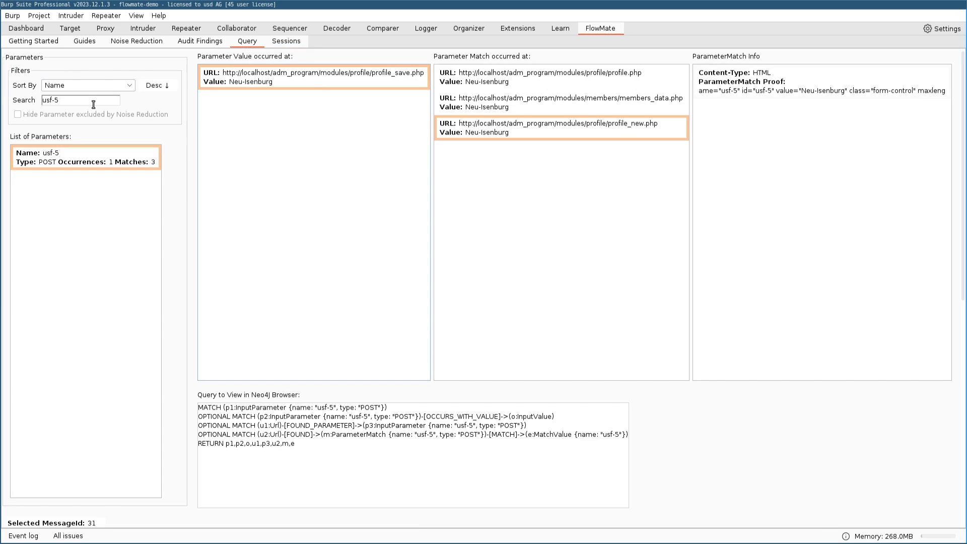
{"action": "left_click_drag", "start_coordinate": [93, 104], "coordinate": [35, 104]}
{"action": "key", "text": "BackSpace"}
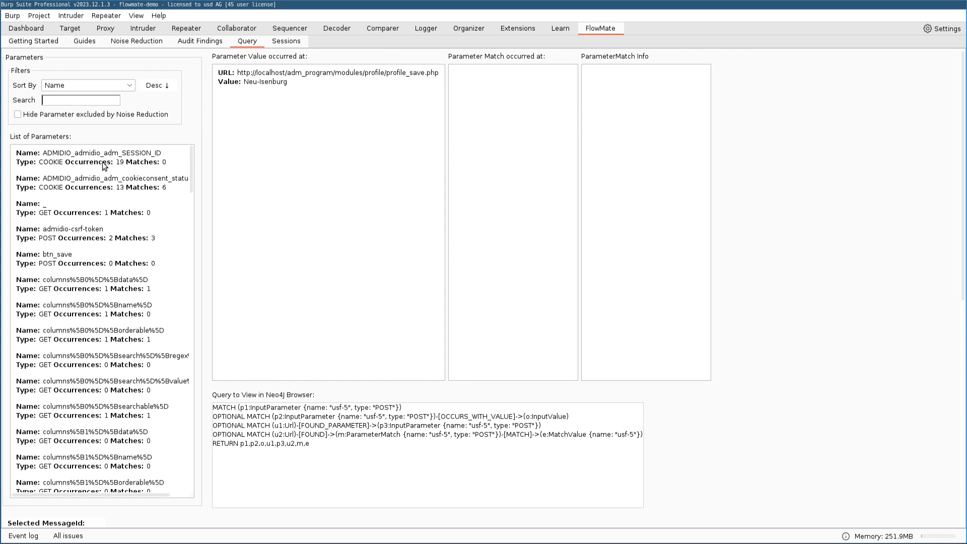
{"action": "left_click", "coordinate": [102, 161]}
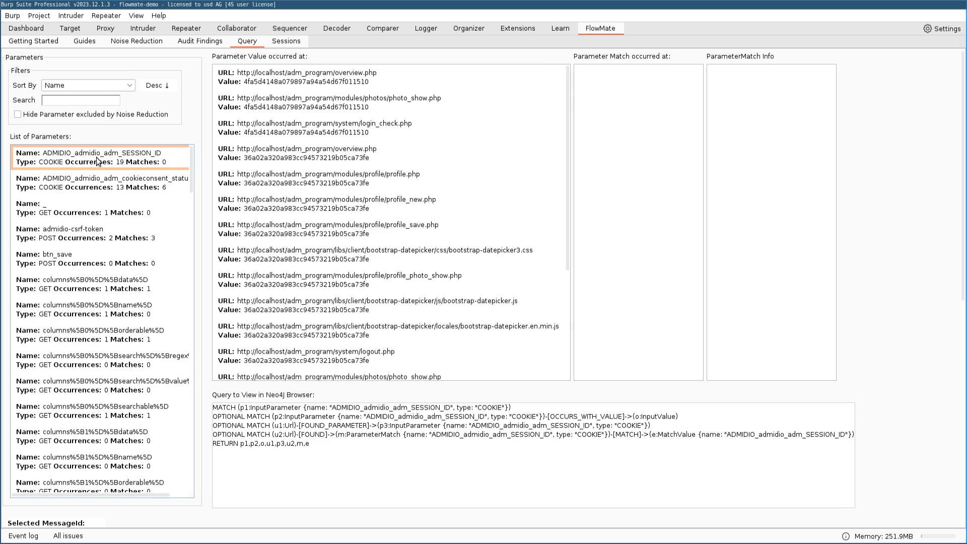
{"action": "right_click", "coordinate": [100, 158]}
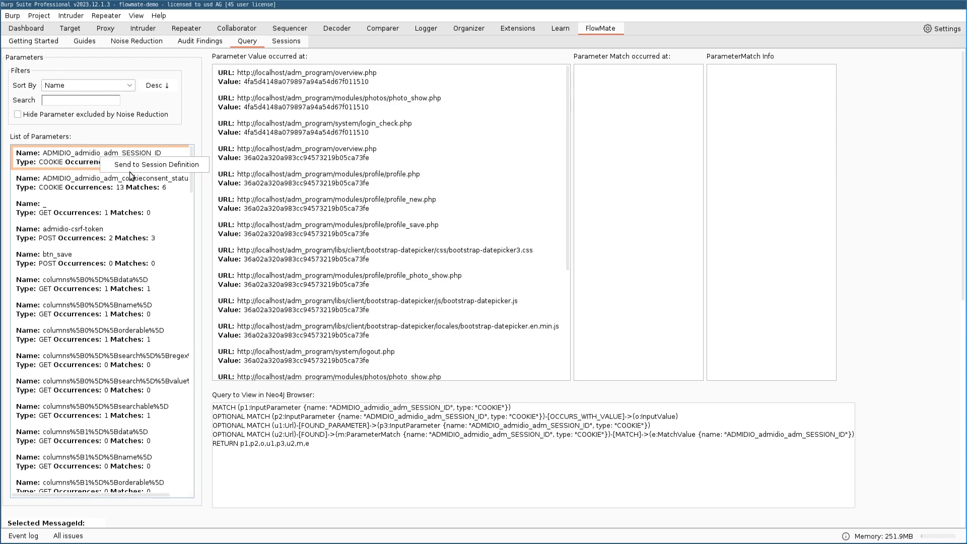
{"action": "left_click", "coordinate": [195, 96]}
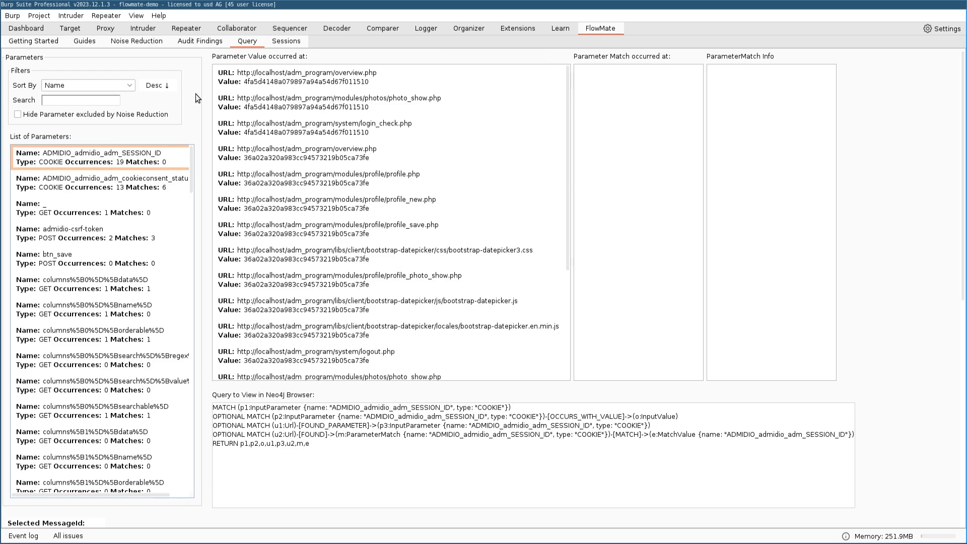
- Display the session information of the user session and highlight its name
{"action": "left_click", "coordinate": [285, 43]}
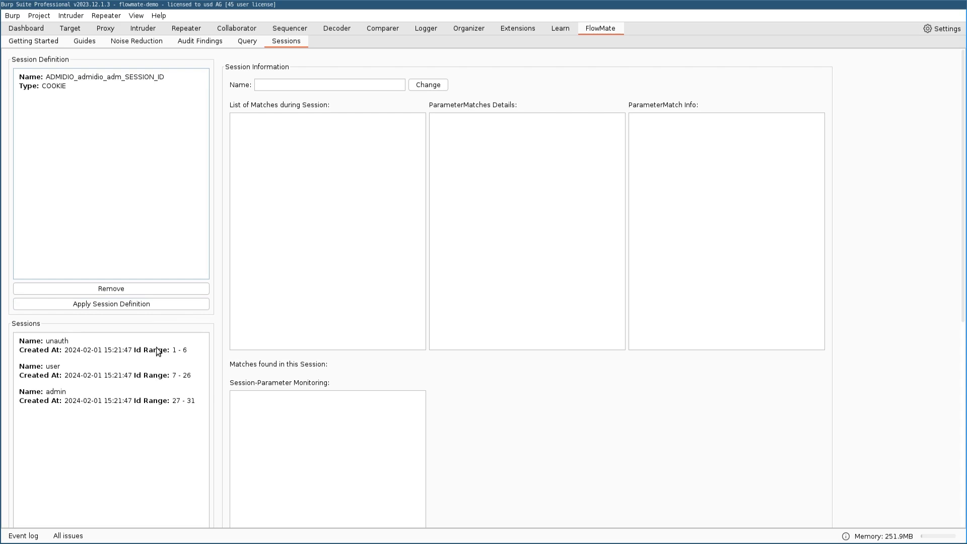
{"action": "left_click", "coordinate": [55, 377]}
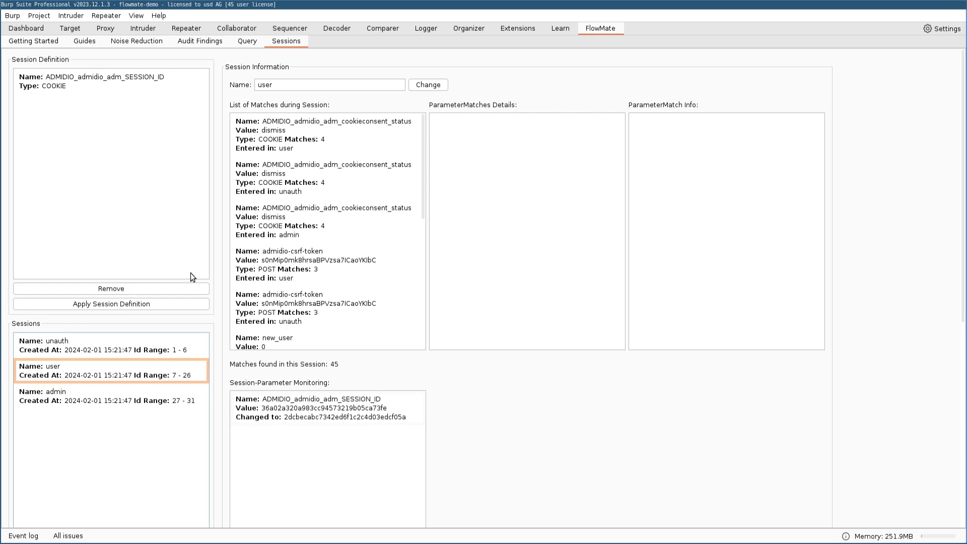
{"action": "double_click", "coordinate": [293, 85]}
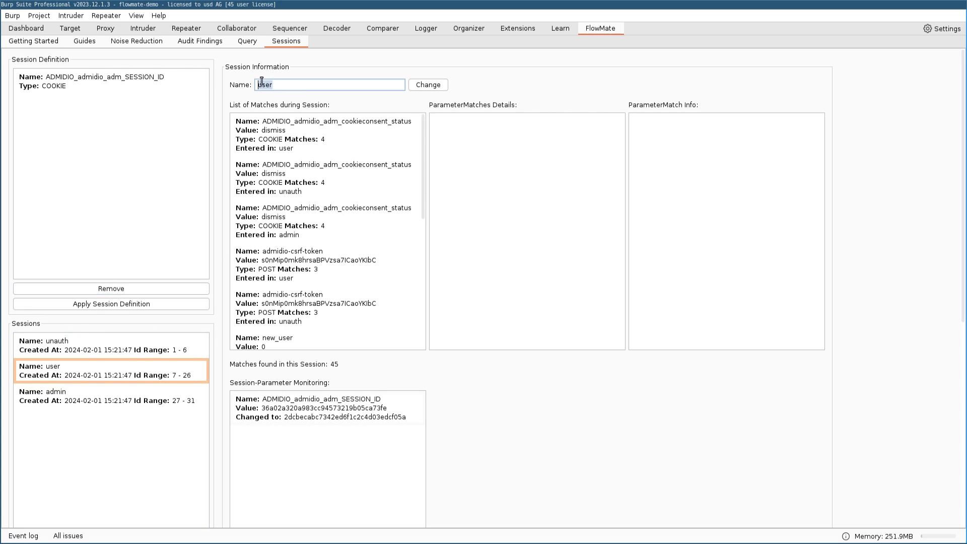
{"action": "left_click", "coordinate": [293, 84]}
- Find usf-5 among the admin session's matches and inspect the match information for both of its URLs
{"action": "left_click", "coordinate": [140, 404]}
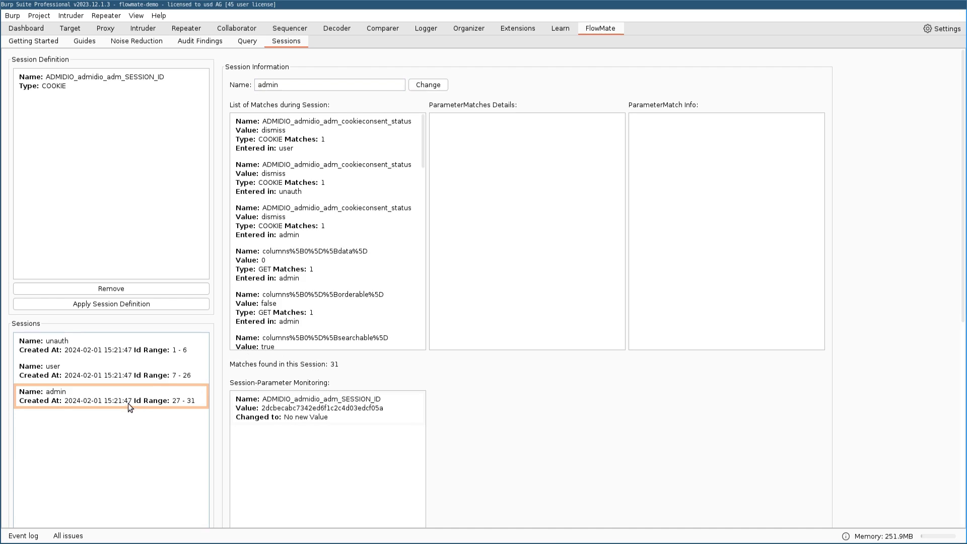
{"action": "scroll", "coordinate": [347, 237], "scroll_direction": "down", "scroll_amount": 10}
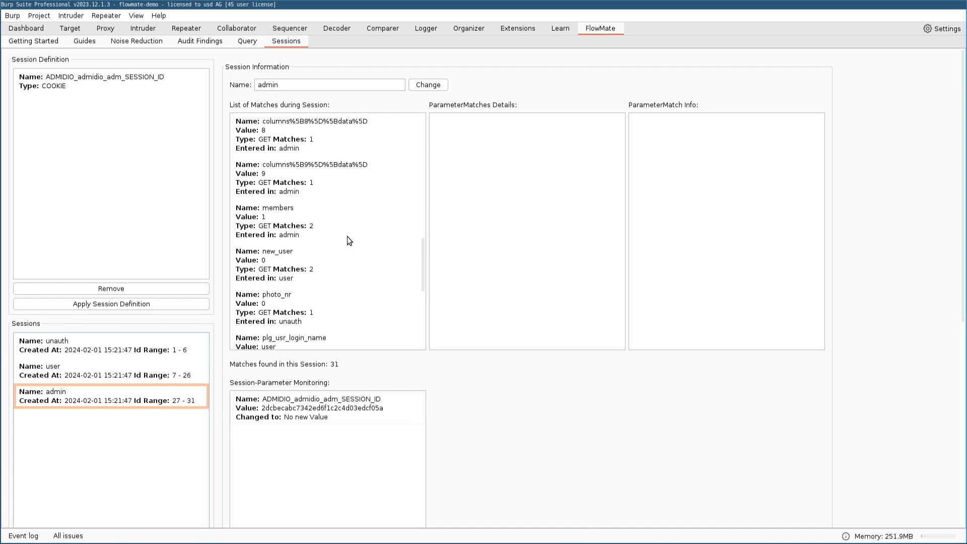
{"action": "scroll", "coordinate": [347, 237], "scroll_direction": "down", "scroll_amount": 10}
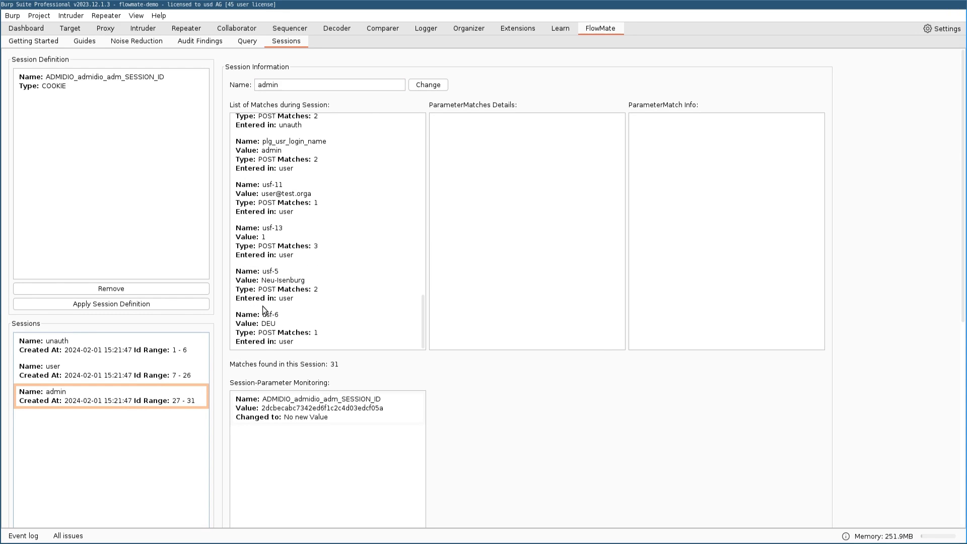
{"action": "left_click", "coordinate": [267, 293]}
{"action": "scroll", "coordinate": [503, 254], "scroll_direction": "up", "scroll_amount": 5}
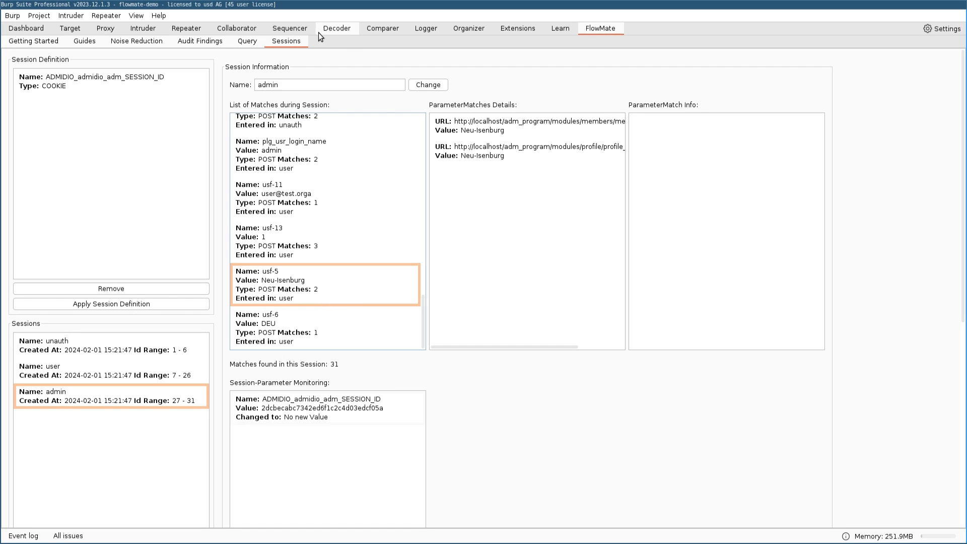
{"action": "left_click", "coordinate": [502, 130]}
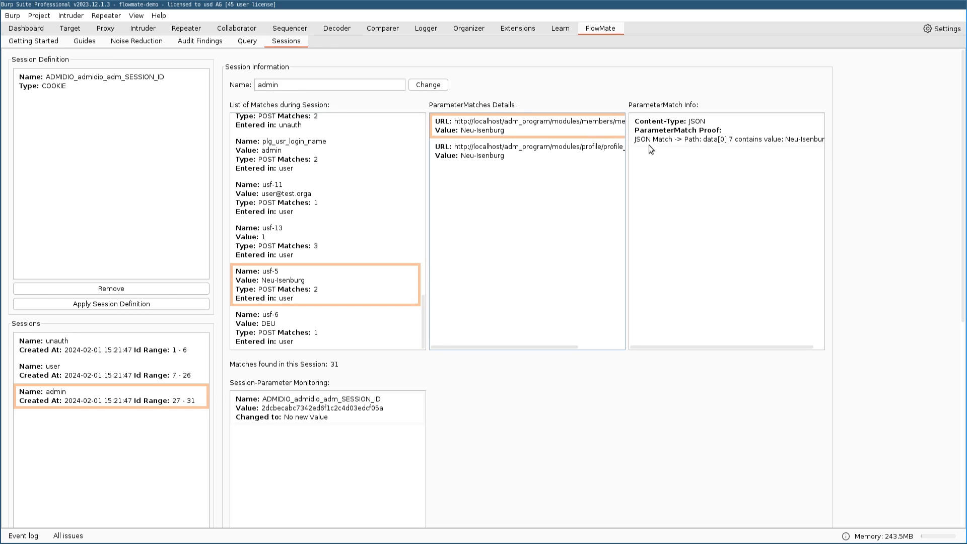
{"action": "left_click", "coordinate": [539, 151]}
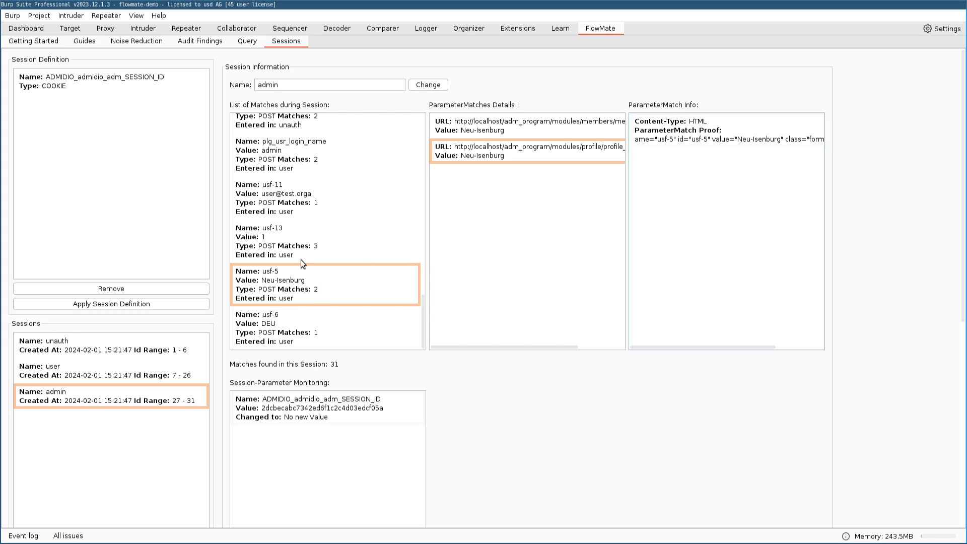
- Filter the query parameter list by usf-5, select that parameter and copy its complete Neo4j Browser query
{"action": "left_click", "coordinate": [247, 41]}
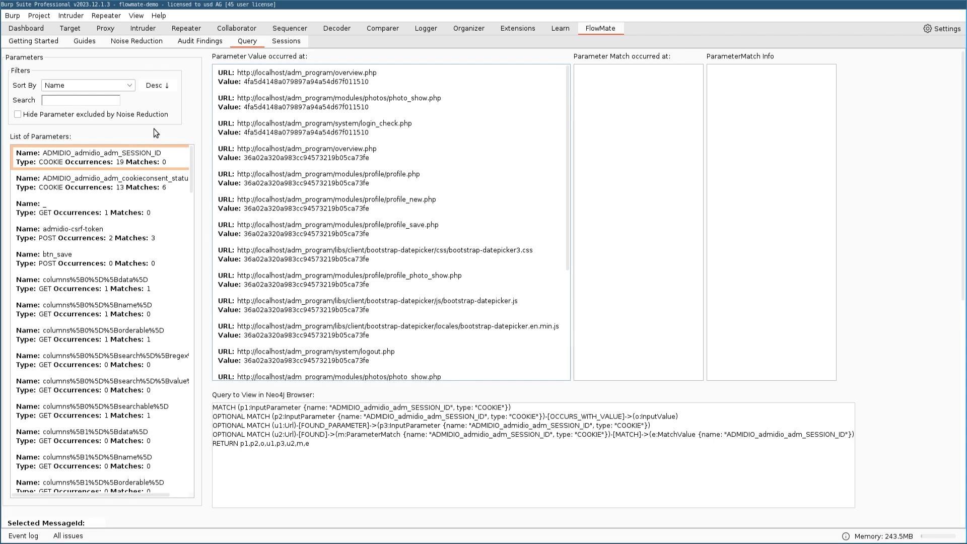
{"action": "left_click", "coordinate": [97, 100]}
{"action": "type", "text": "usf-5"}
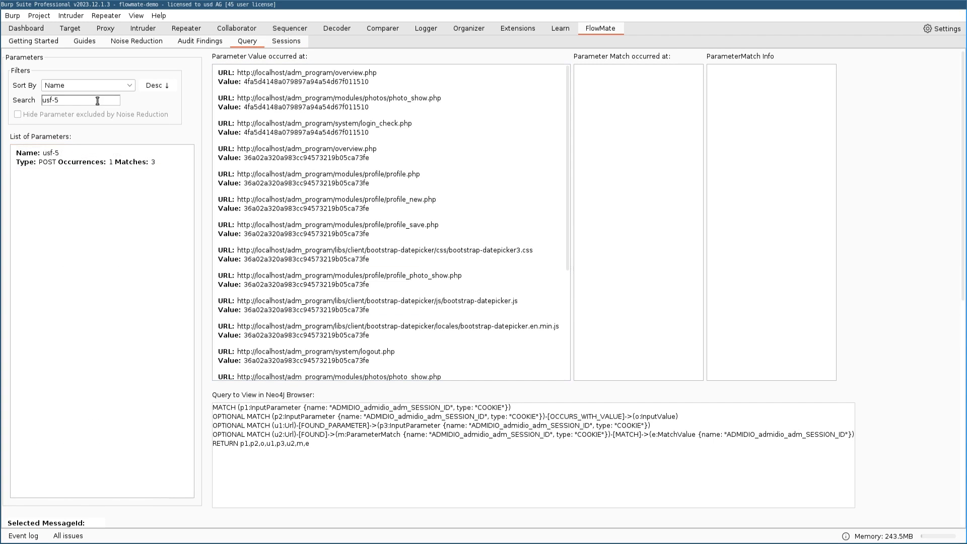
{"action": "left_click", "coordinate": [106, 166]}
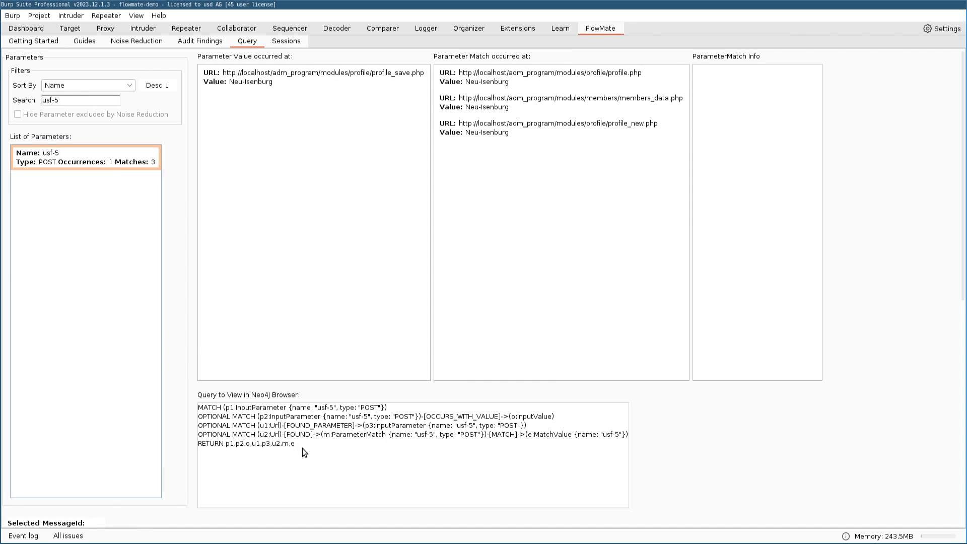
{"action": "key", "text": "ctrl+a"}
{"action": "key", "text": "ctrl+c"}
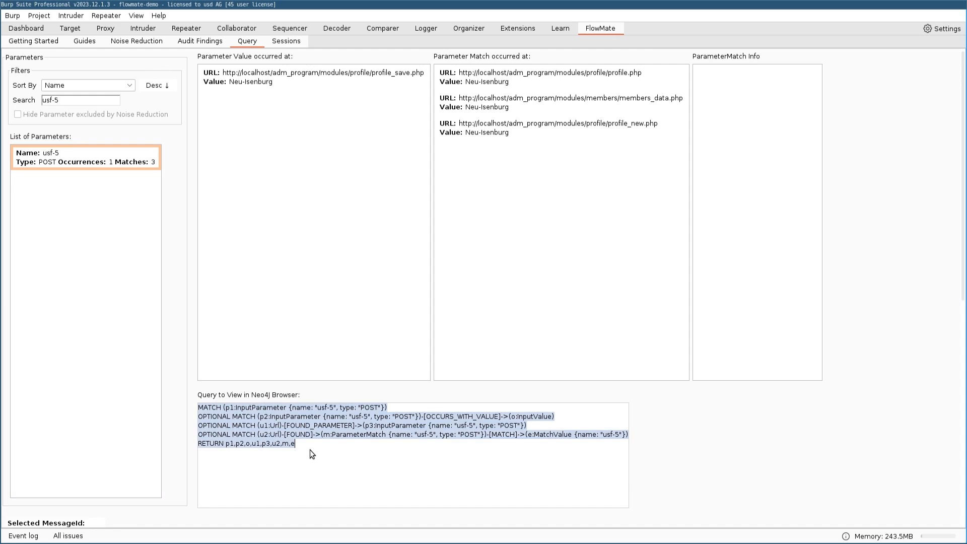
- Switch to the Neo4j Browser at localhost:7474 in Firefox, paste the copied usf-5 query and run it
{"action": "key", "text": "alt+Tab"}
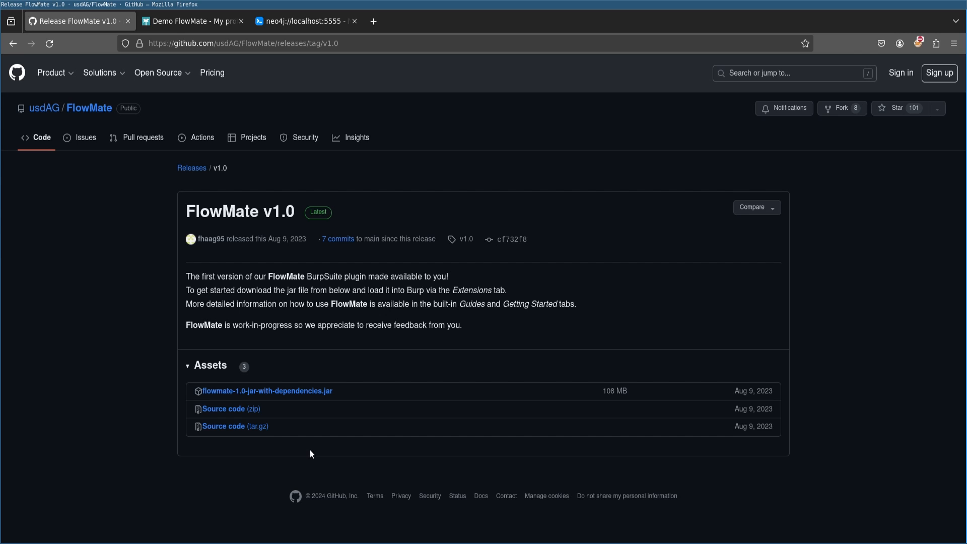
{"action": "left_click", "coordinate": [310, 24]}
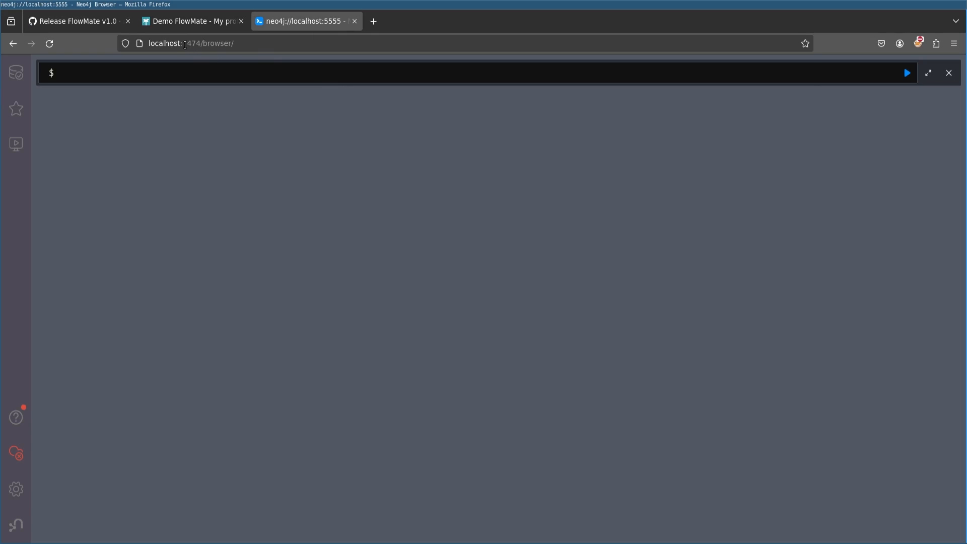
{"action": "double_click", "coordinate": [185, 46]}
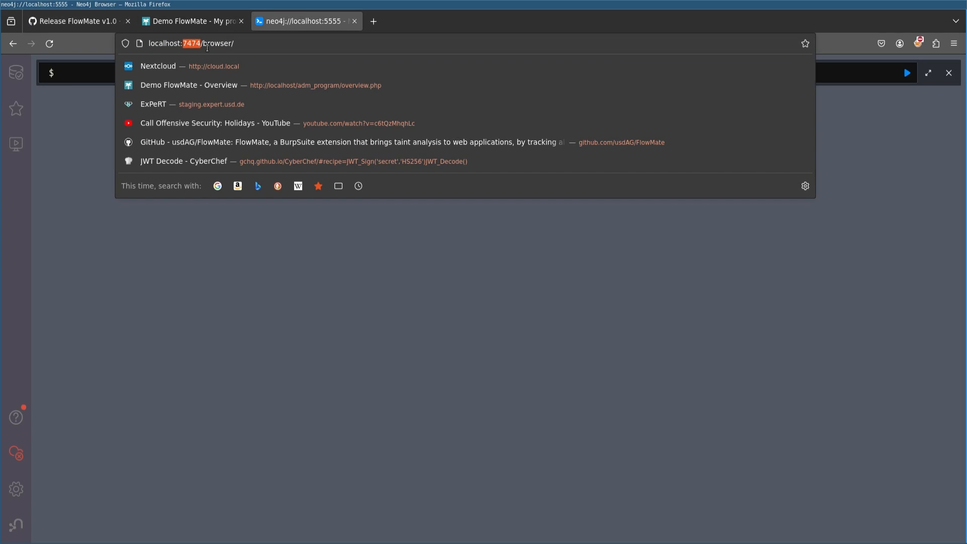
{"action": "left_click", "coordinate": [337, 301]}
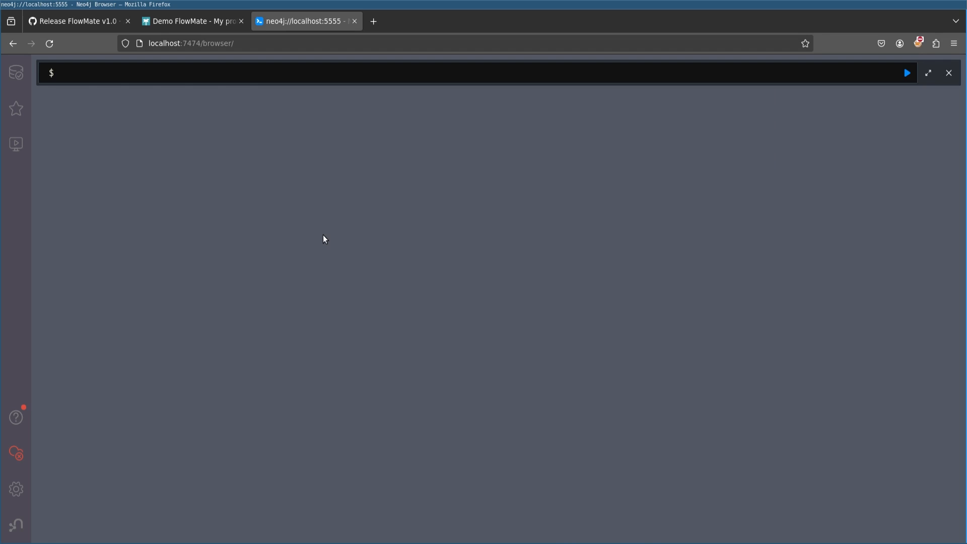
{"action": "left_click", "coordinate": [241, 74]}
{"action": "key", "text": "ctrl+v"}
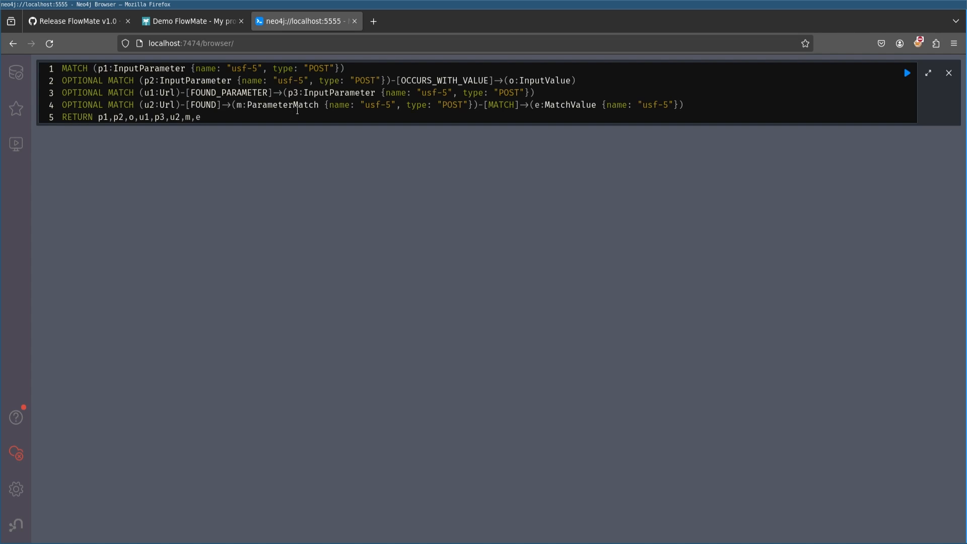
{"action": "left_click", "coordinate": [908, 73]}
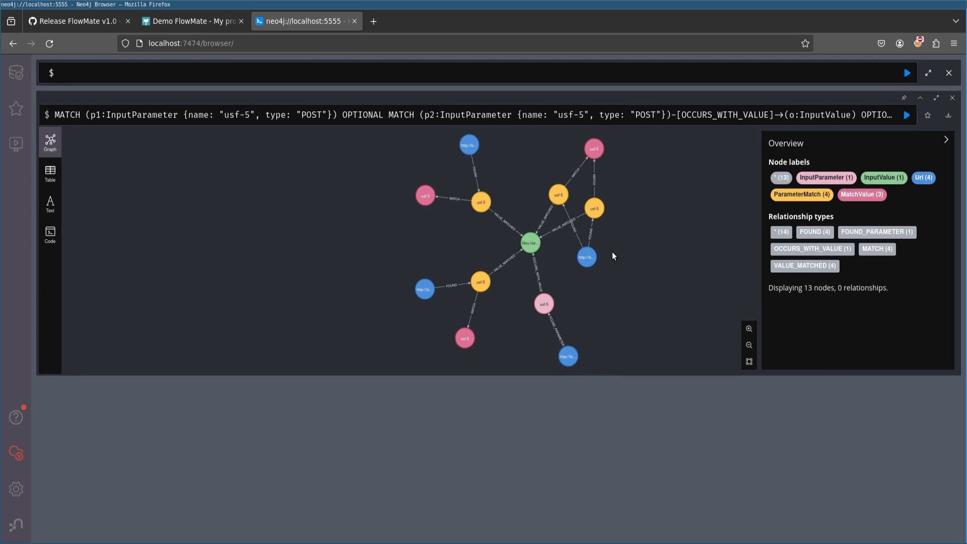
- Expand the usf-5 query result to full screen and enlarge its graph until the node and relationship labels are readable
{"action": "scroll", "coordinate": [613, 253], "scroll_direction": "down", "scroll_amount": 2}
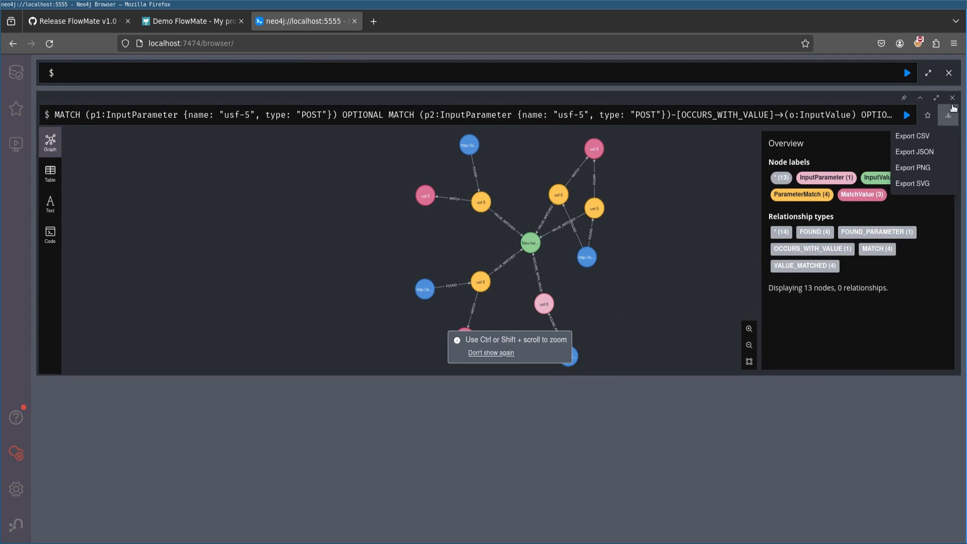
{"action": "left_click", "coordinate": [937, 102]}
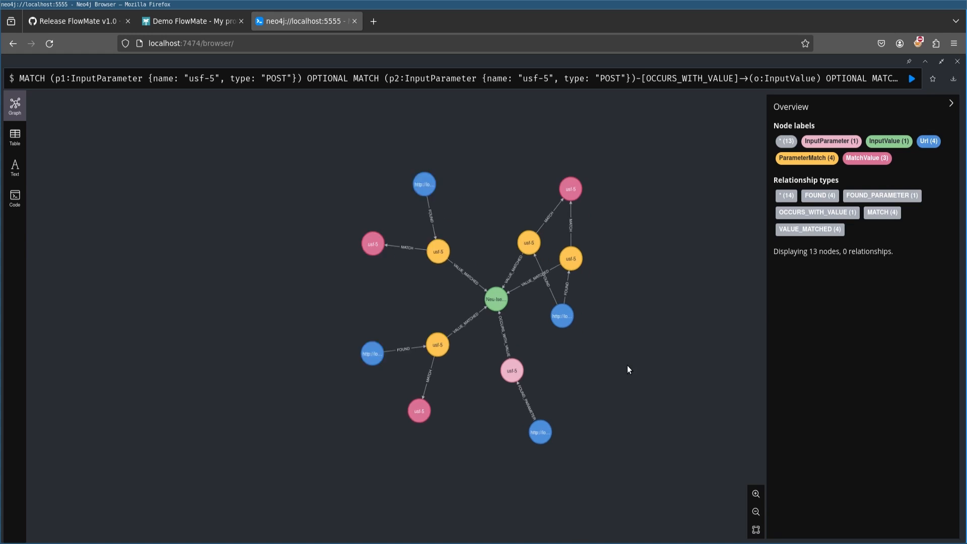
{"action": "scroll", "coordinate": [629, 369], "scroll_direction": "up", "scroll_amount": 3}
{"action": "scroll", "coordinate": [549, 378], "scroll_direction": "up", "scroll_amount": 2}
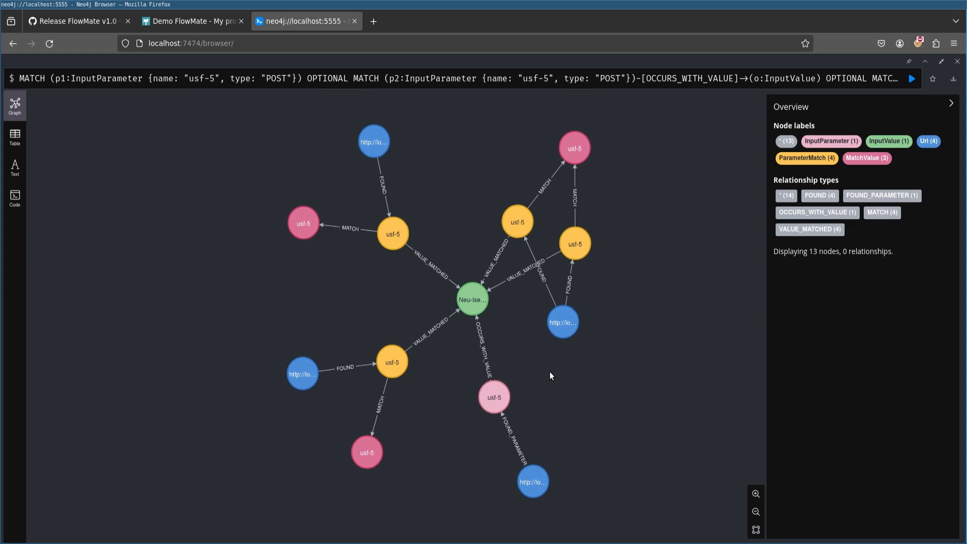
{"action": "scroll", "coordinate": [552, 377], "scroll_direction": "down", "scroll_amount": 1}
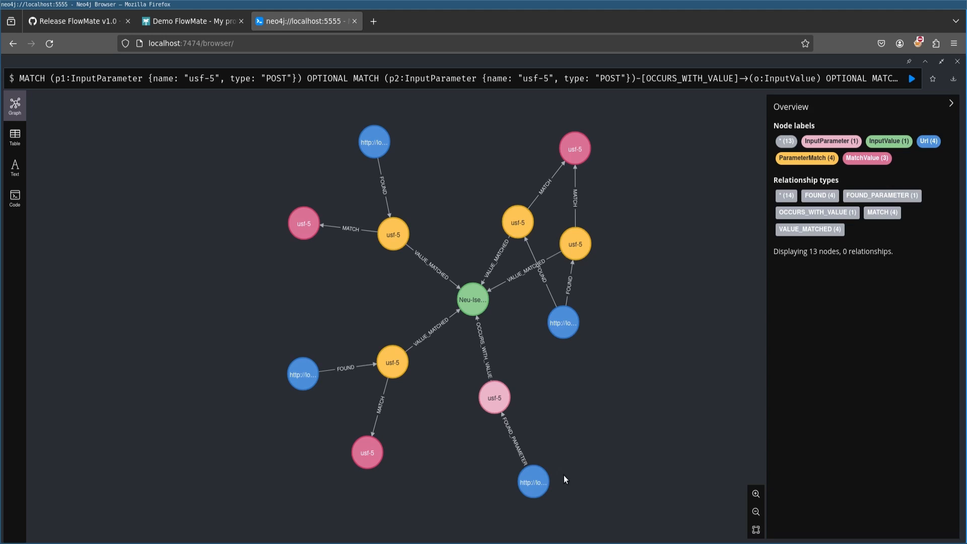
- Inspect the node properties of the URL linked by FOUND_PARAMETER, the usf-5 InputParameter and the central InputValue
{"action": "left_click", "coordinate": [534, 483]}
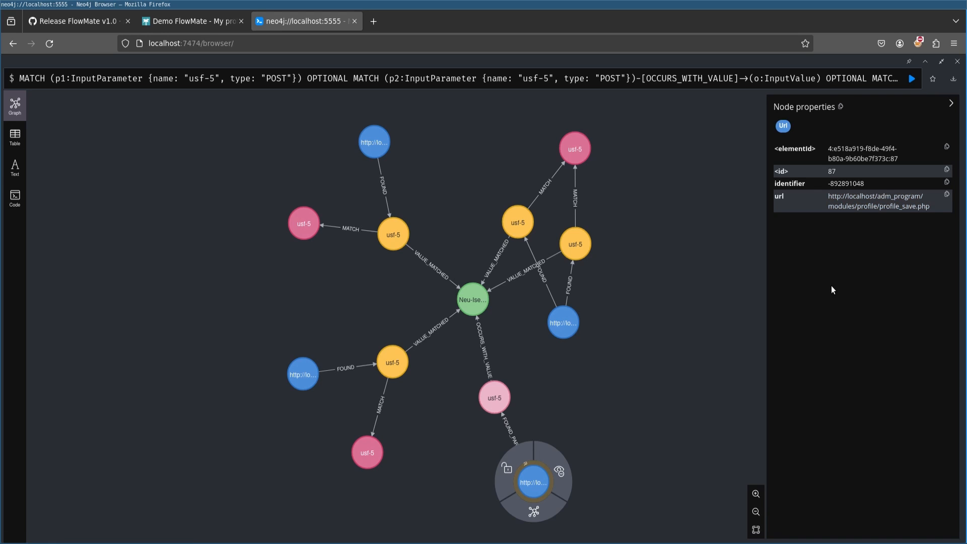
{"action": "left_click", "coordinate": [547, 379]}
{"action": "left_click", "coordinate": [497, 400]}
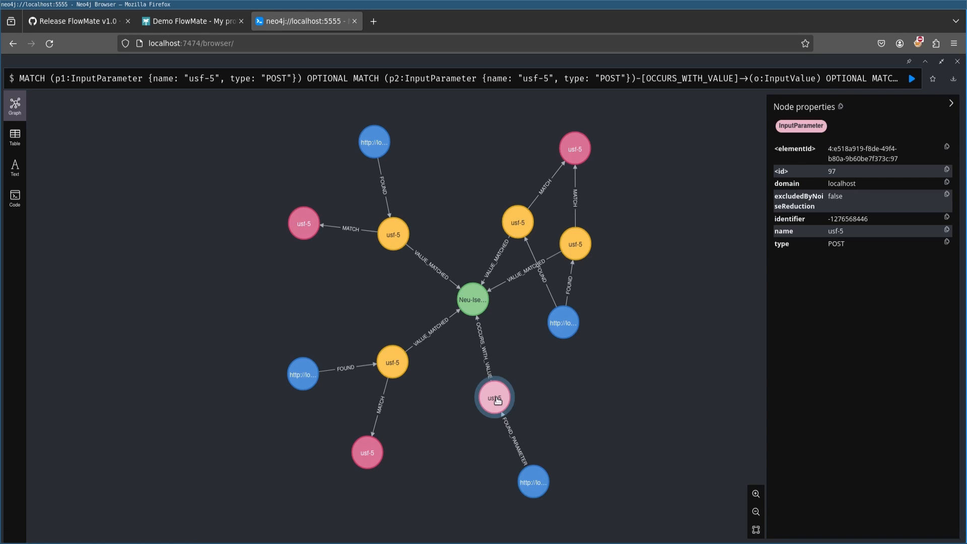
{"action": "left_click", "coordinate": [556, 387]}
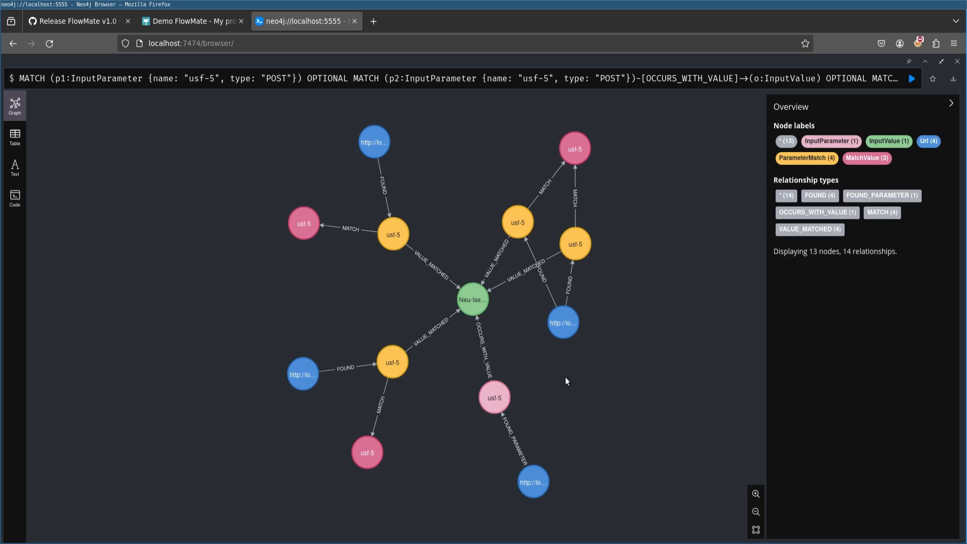
{"action": "left_click", "coordinate": [485, 308]}
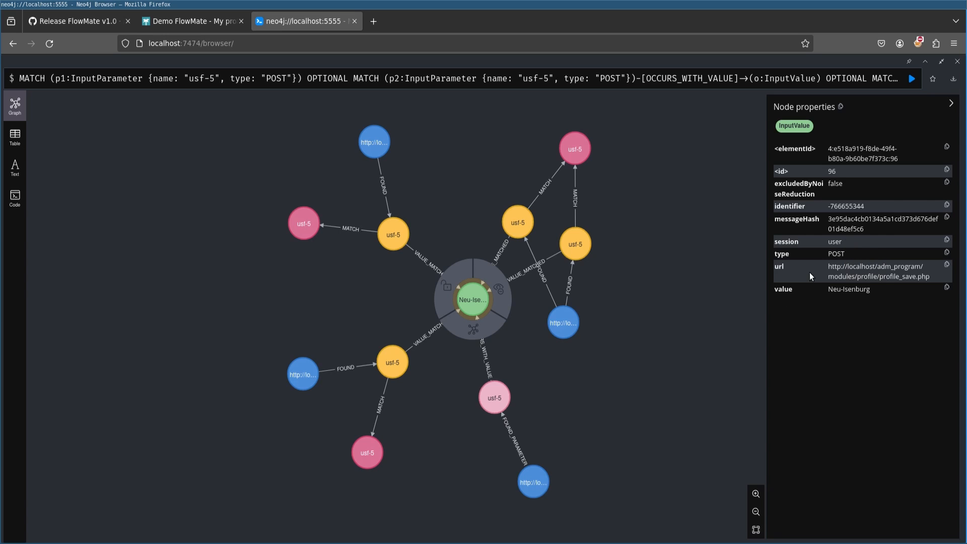
{"action": "left_click", "coordinate": [698, 384]}
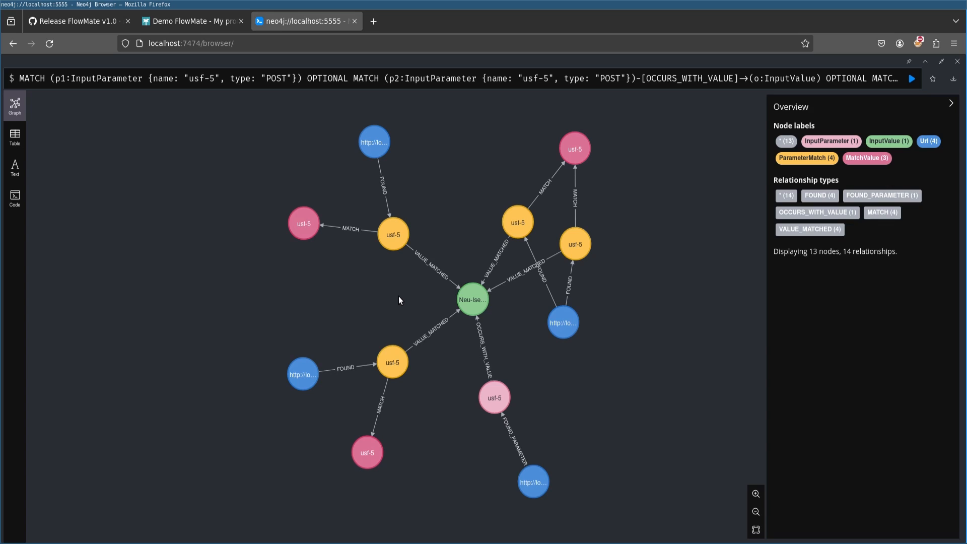
- Inspect the properties of three usf-5 ParameterMatch nodes around the central InputValue, comparing their sessions and URLs
{"action": "left_click", "coordinate": [519, 227]}
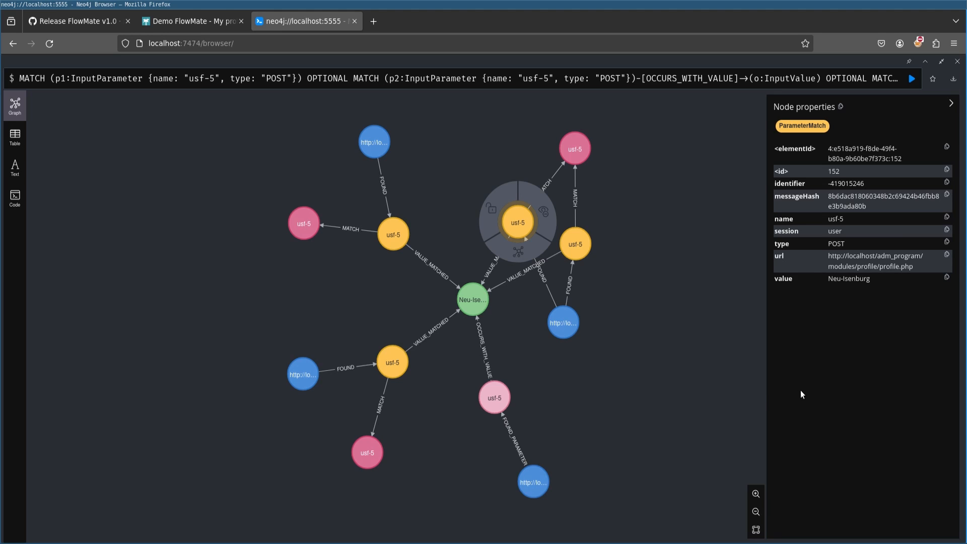
{"action": "left_click", "coordinate": [678, 330]}
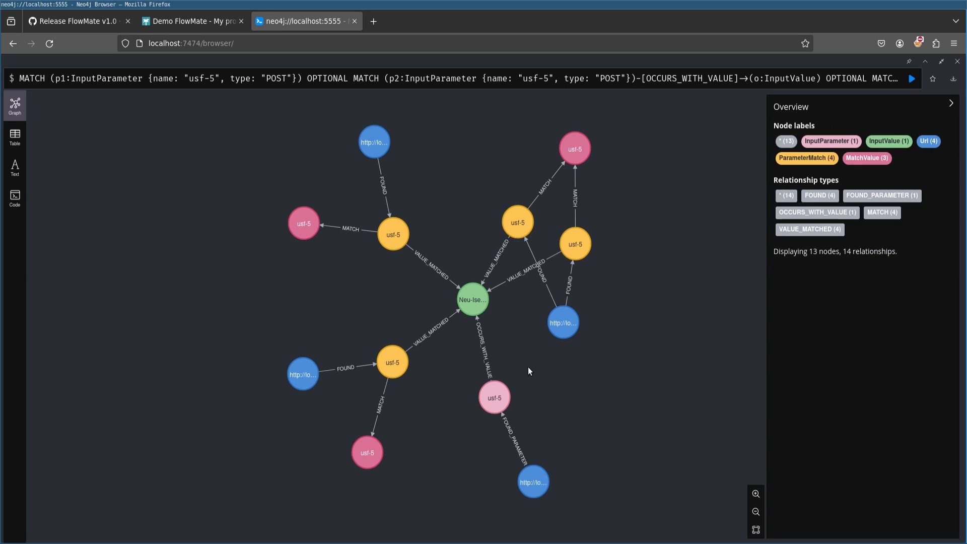
{"action": "left_click", "coordinate": [388, 245]}
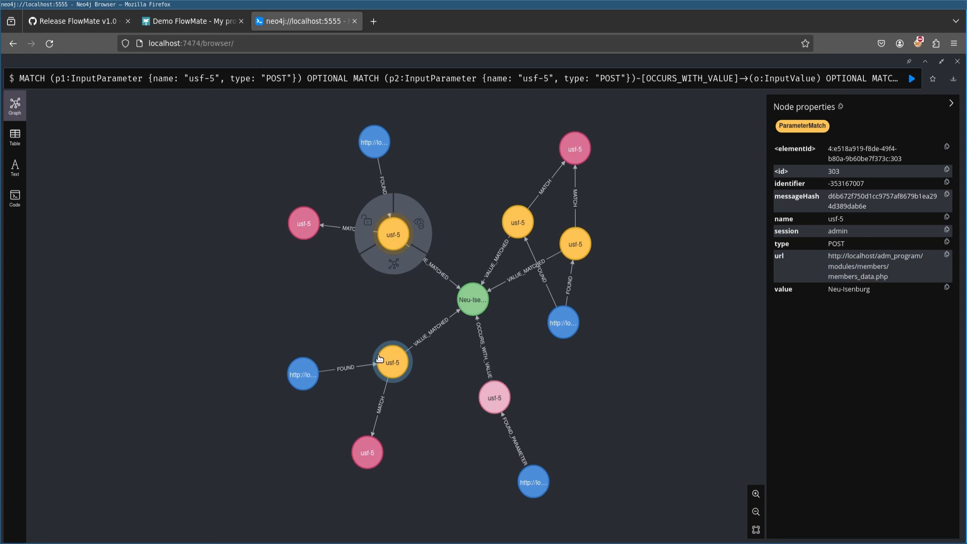
{"action": "left_click", "coordinate": [393, 362]}
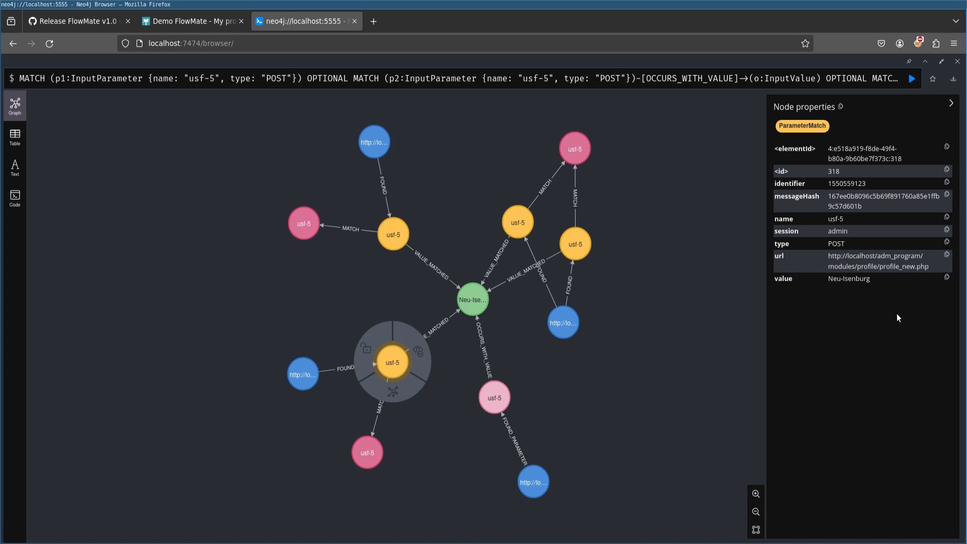
{"action": "left_click", "coordinate": [661, 393]}
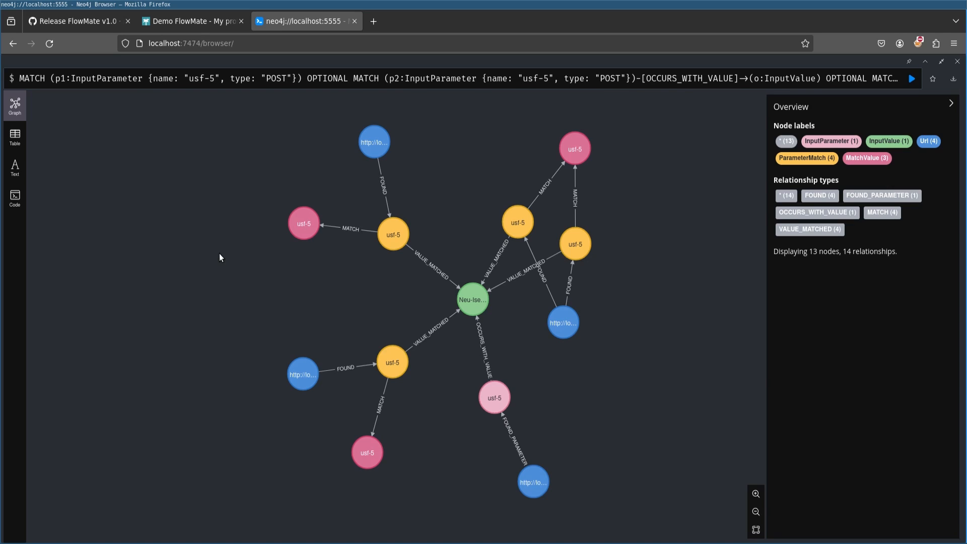
- Return to Burp Suite, select the usf-5 value occurrence for profile_save.php and view FlowMate's noise reduction rules
{"action": "key", "text": "alt+Tab"}
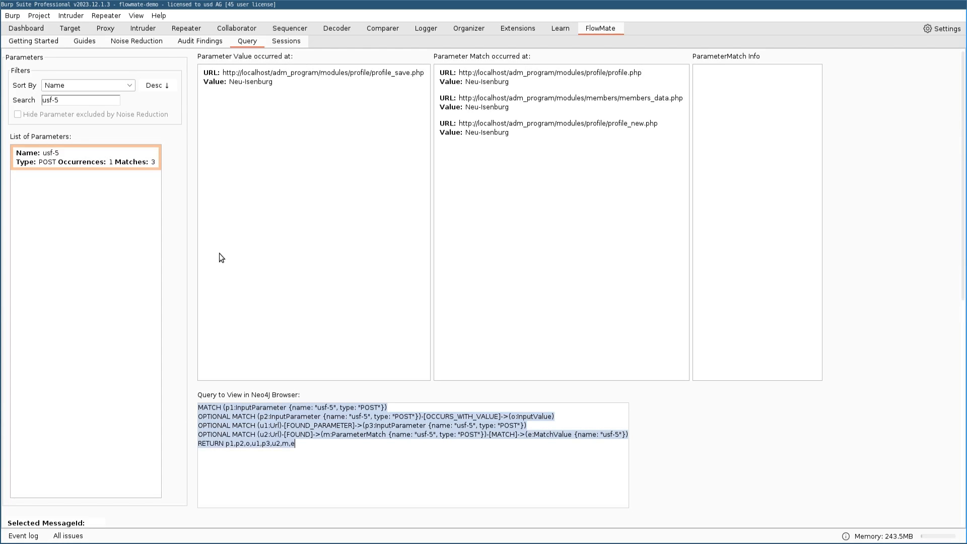
{"action": "left_click", "coordinate": [328, 293]}
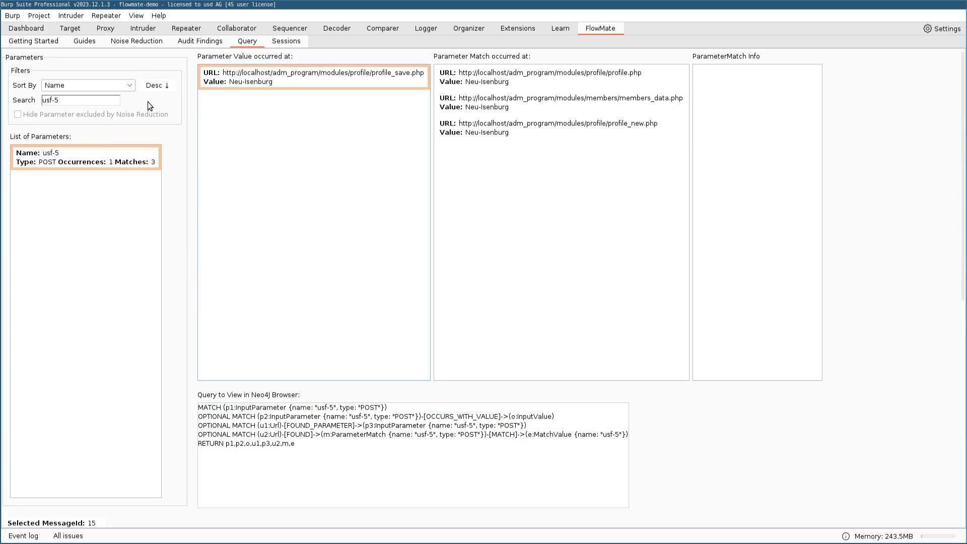
{"action": "left_click", "coordinate": [137, 41]}
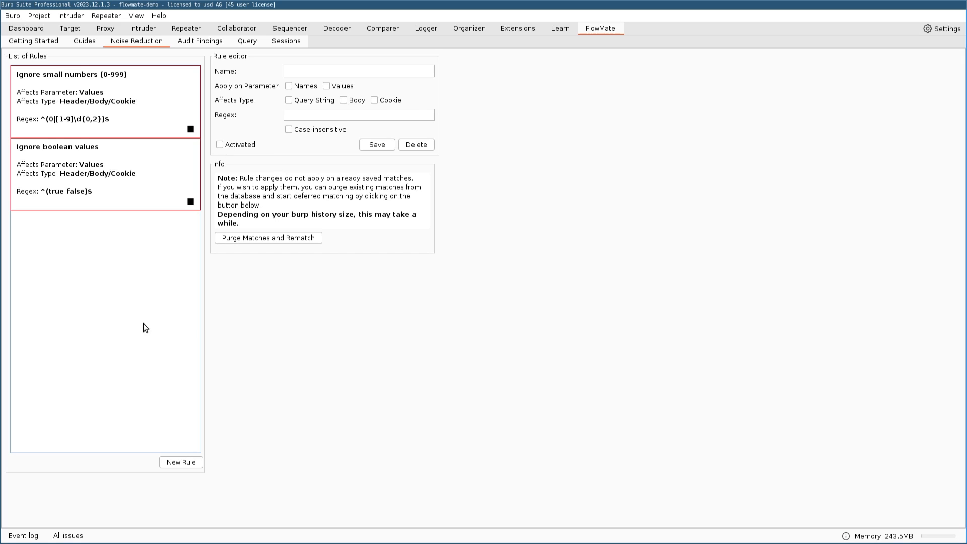
- Review FlowMate's built-in guides on the Neo4j Browser, reading the graph, and additional queries
{"action": "left_click", "coordinate": [83, 41]}
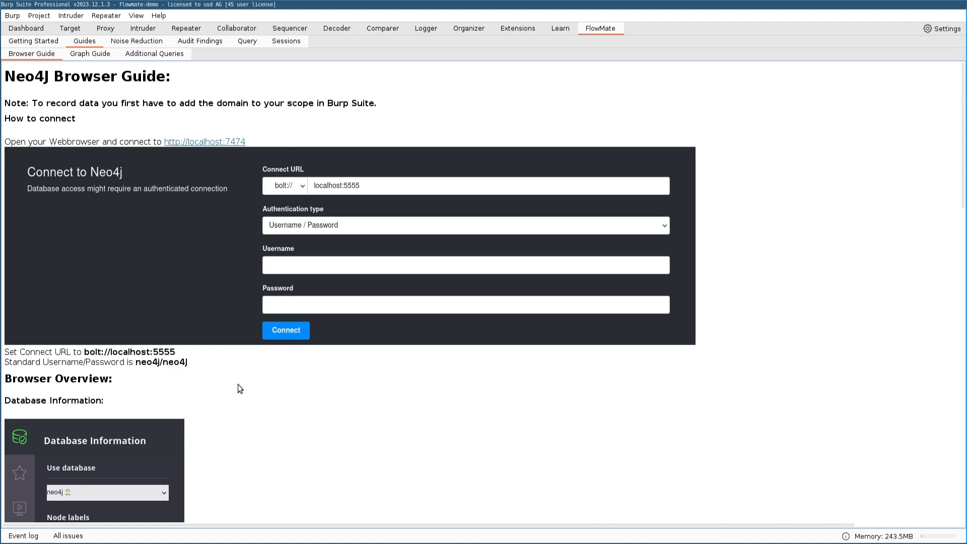
{"action": "left_click", "coordinate": [90, 53]}
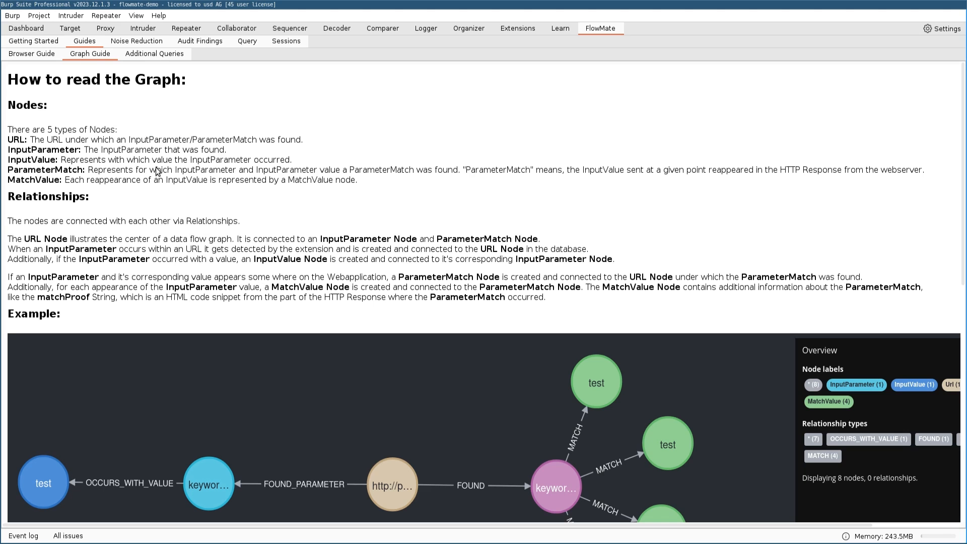
{"action": "scroll", "coordinate": [504, 251], "scroll_direction": "down", "scroll_amount": 1}
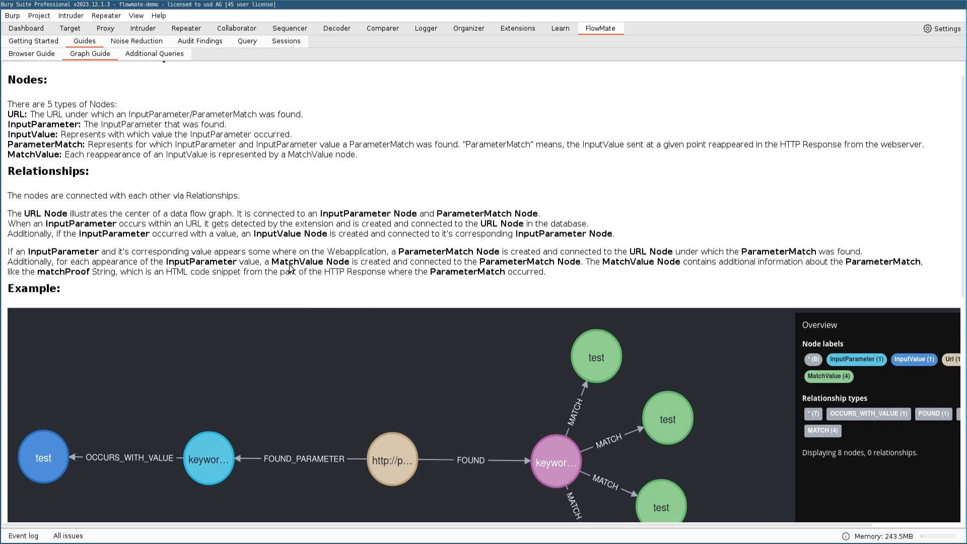
{"action": "scroll", "coordinate": [289, 265], "scroll_direction": "up", "scroll_amount": 1}
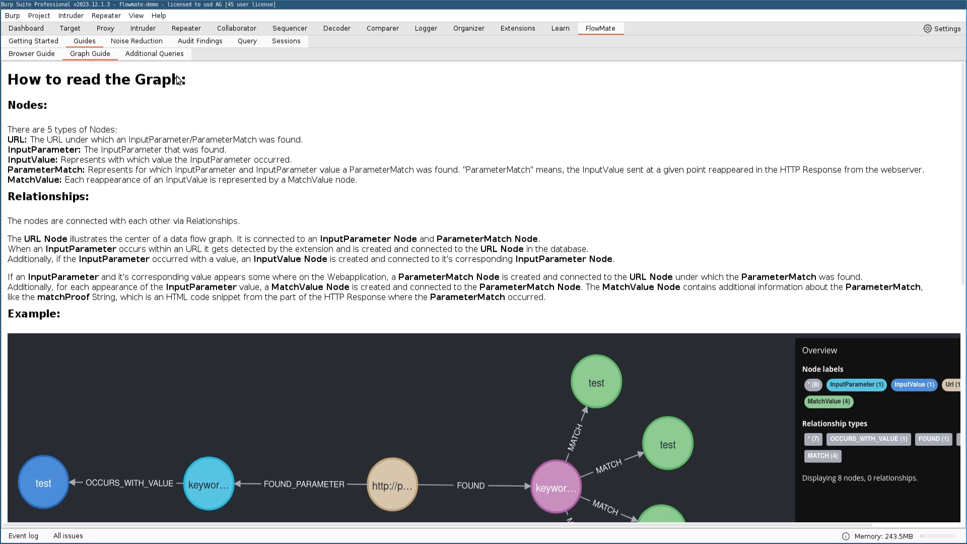
{"action": "left_click", "coordinate": [162, 55]}
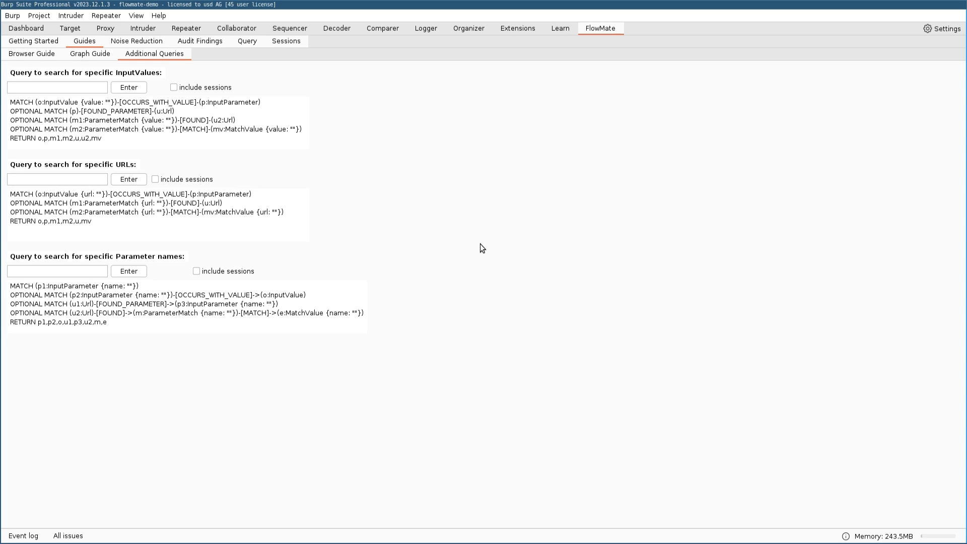
- Switch to Firefox and view the main code page of the usdAG/FlowMate repository on GitHub
{"action": "key", "text": "alt+Tab"}
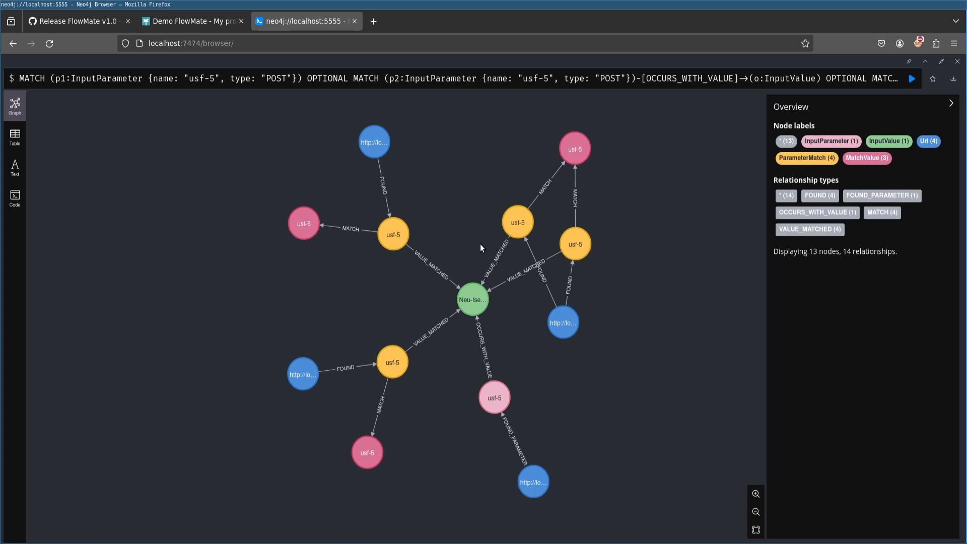
{"action": "left_click", "coordinate": [94, 22]}
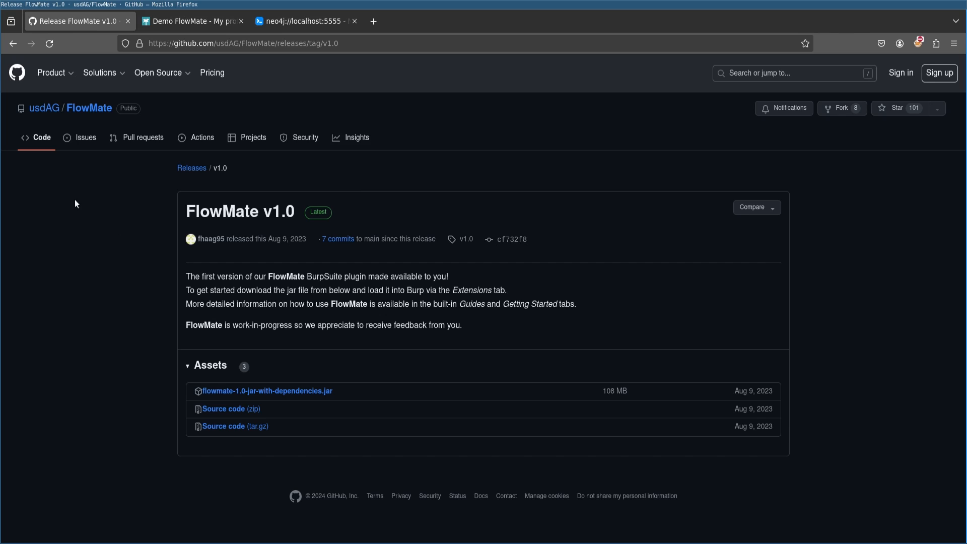
{"action": "left_click", "coordinate": [42, 138]}
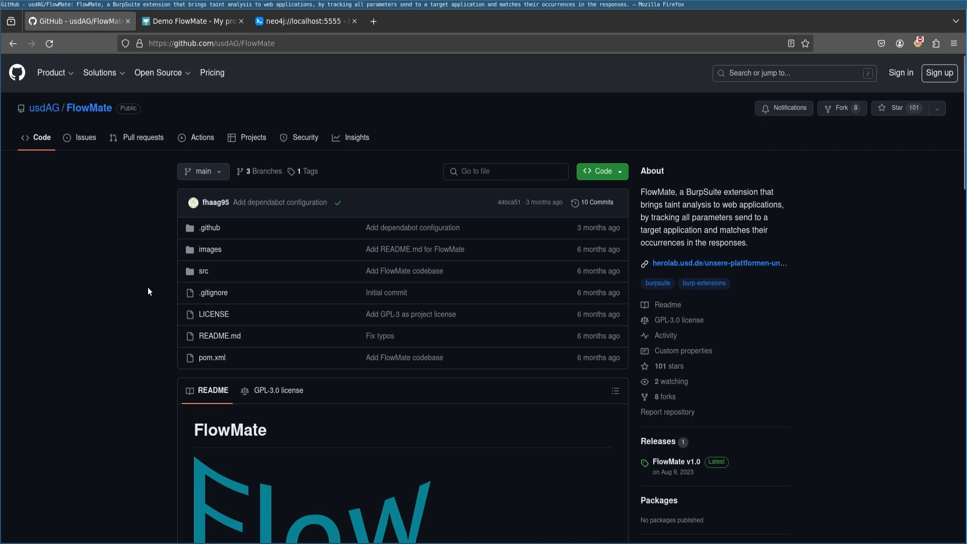
{"action": "scroll", "coordinate": [148, 291], "scroll_direction": "down", "scroll_amount": 2}
{"action": "scroll", "coordinate": [148, 291], "scroll_direction": "up", "scroll_amount": 2}
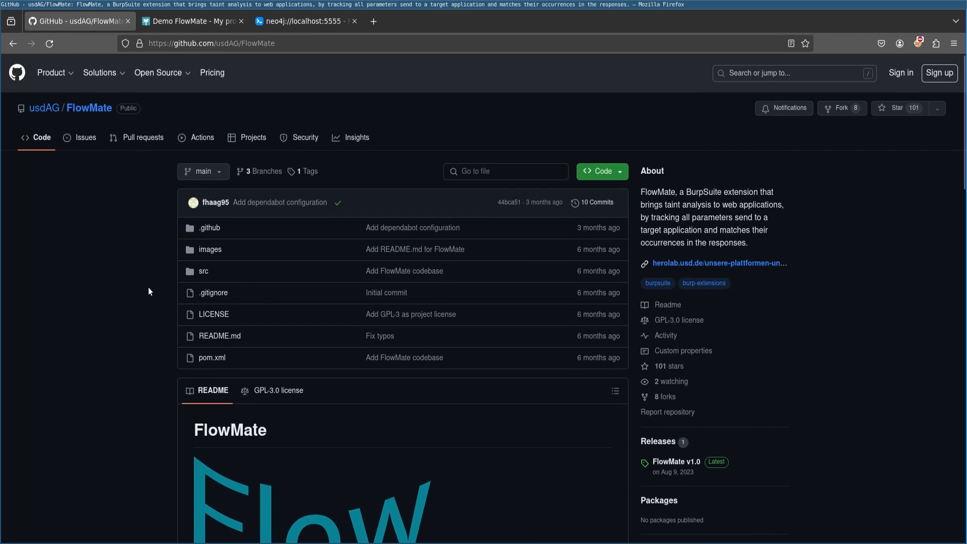